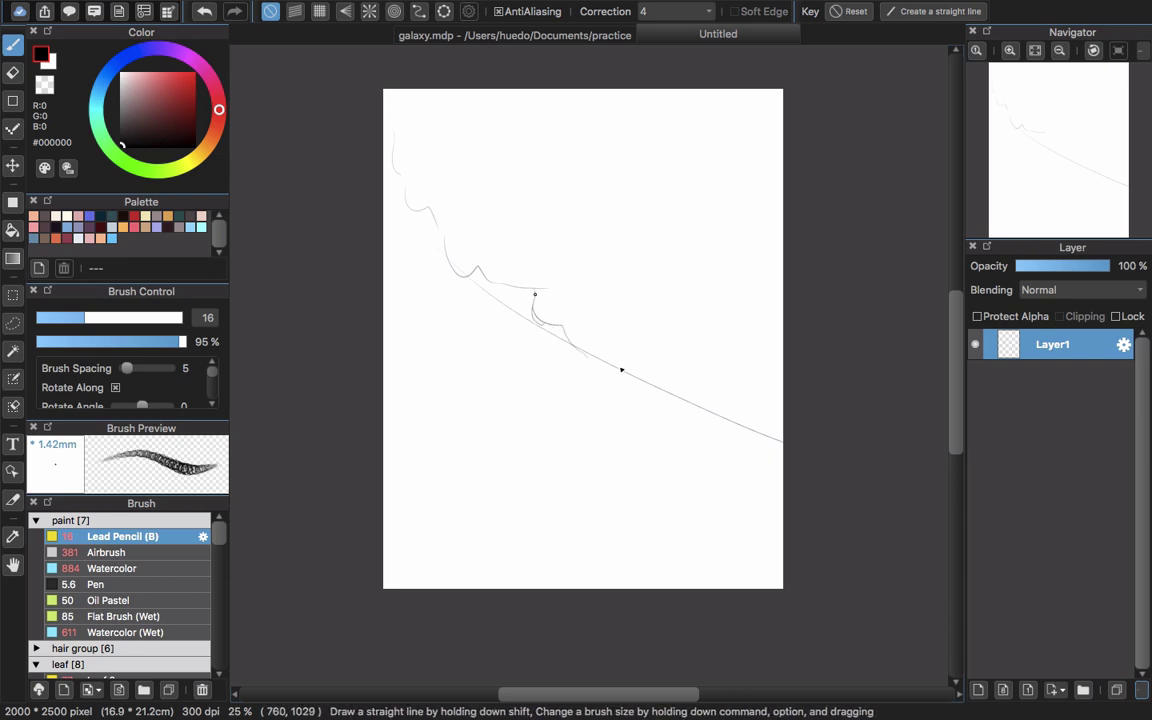
- Sketch wavy cloud outlines along and below the diagonal guide line, plus long curved grass strokes across the canvas's lower part
left_click_drag(535, 293, 768, 418)
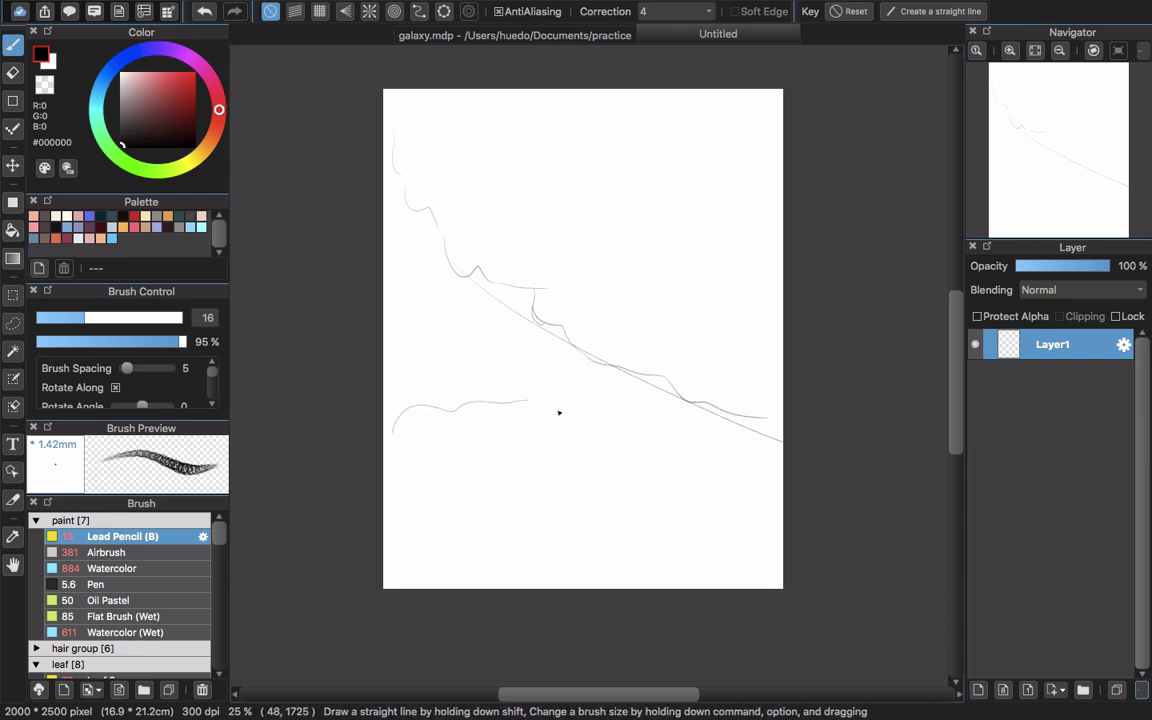
left_click_drag(750, 449, 785, 442)
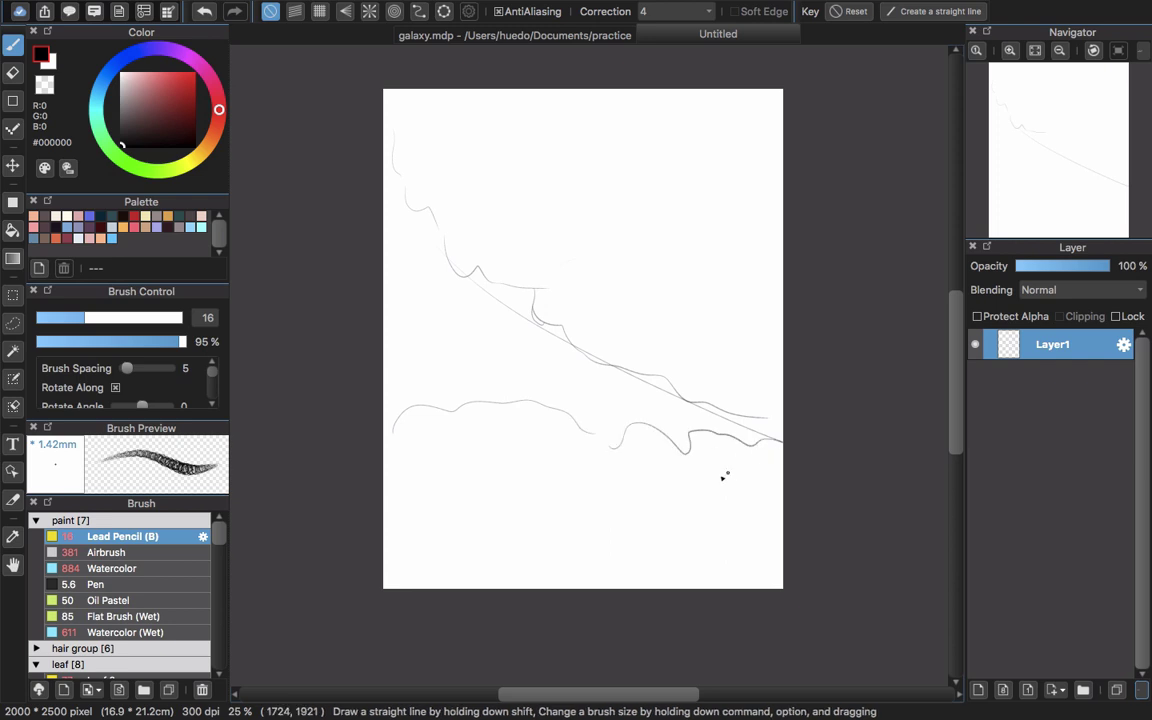
mouse_move(504, 453)
left_mouse_down()
mouse_move(394, 583)
mouse_move(472, 580)
left_mouse_up()
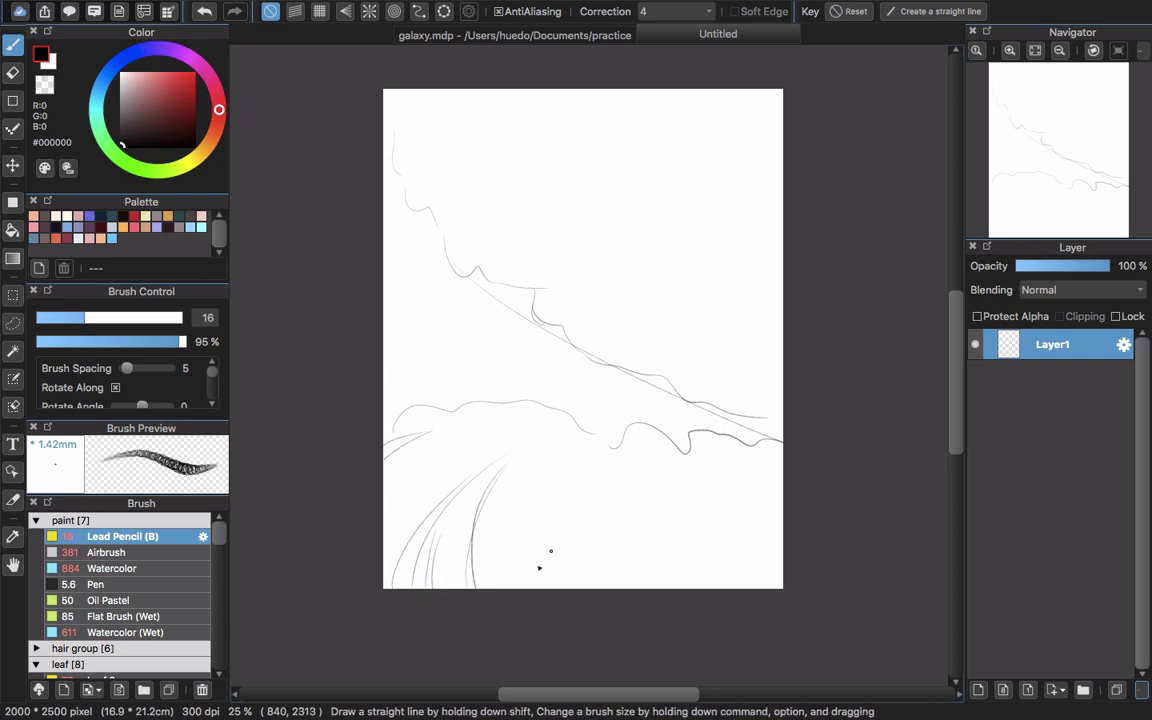
left_click_drag(538, 500, 551, 588)
left_click_drag(608, 497, 652, 582)
left_click_drag(664, 516, 708, 578)
left_click_drag(716, 508, 742, 588)
left_click_drag(759, 546, 766, 588)
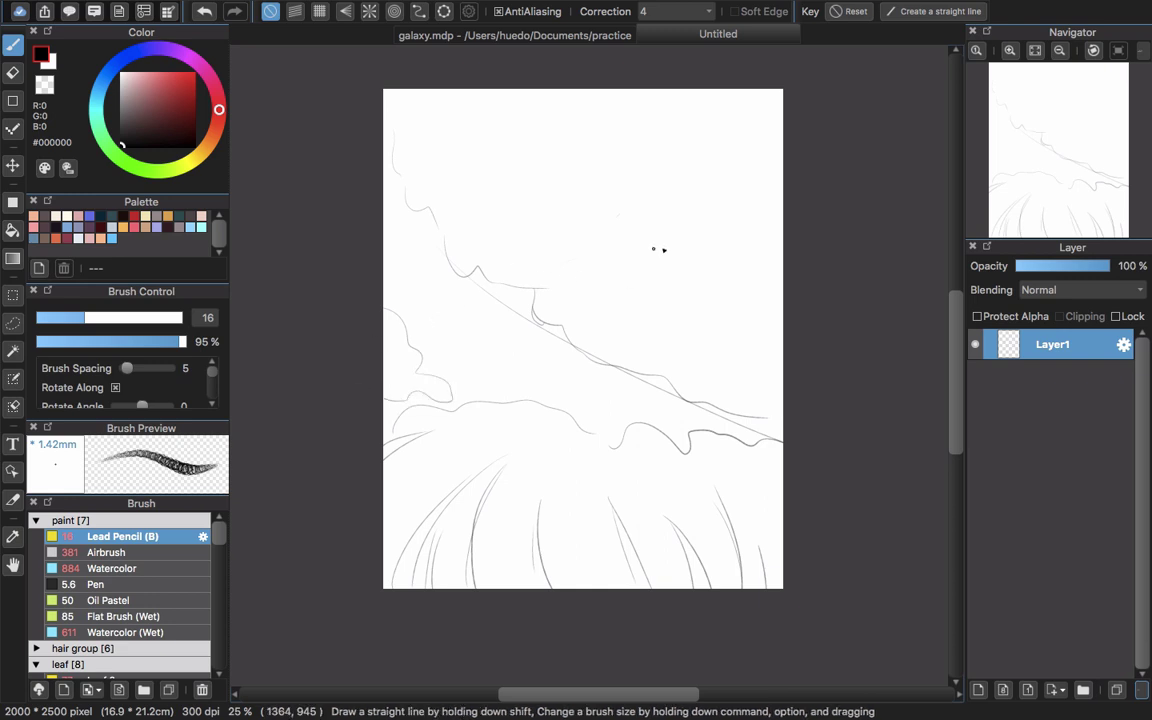
- Sketch wavy cloud outlines across the sky and a small oval with short rays in the open area below the diagonal line
left_click_drag(724, 359, 783, 370)
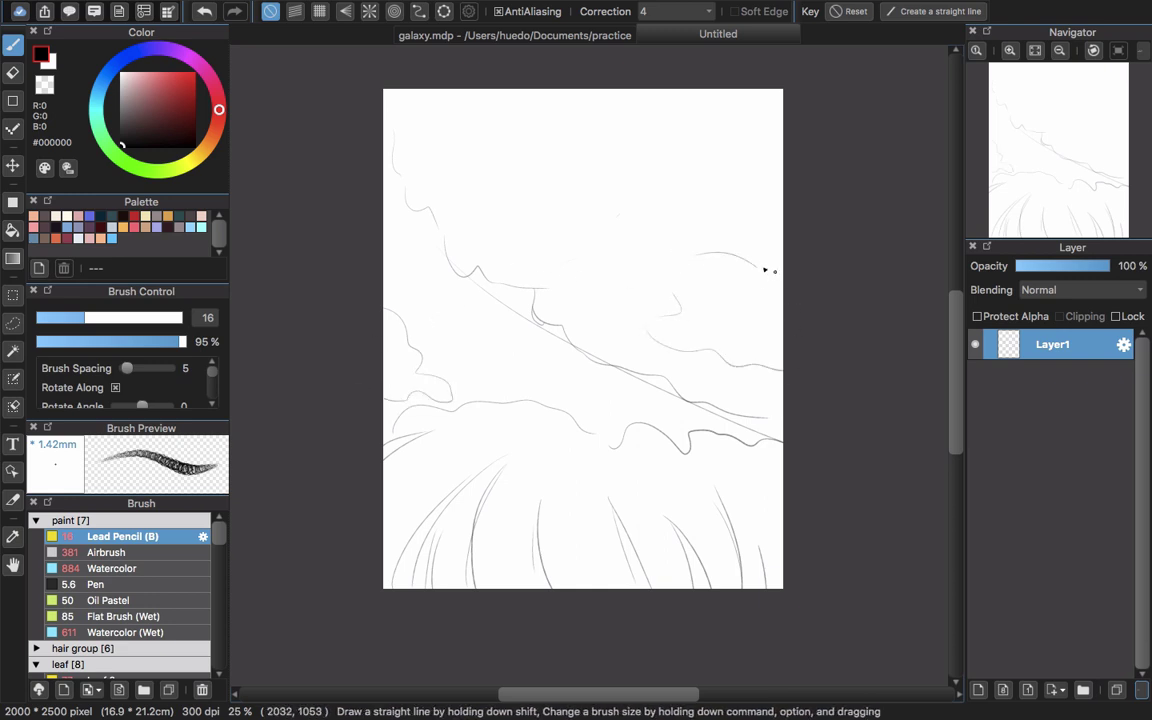
mouse_move(578, 262)
left_mouse_down()
mouse_move(615, 233)
mouse_move(665, 232)
left_mouse_up()
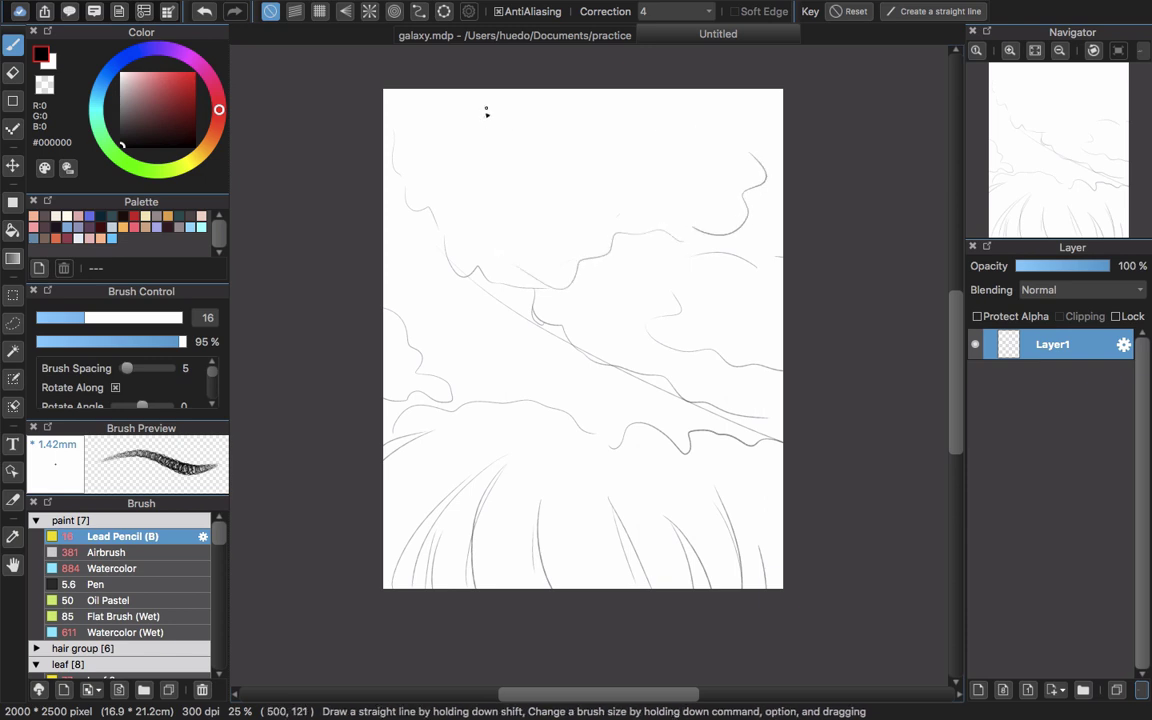
left_click_drag(501, 118, 581, 94)
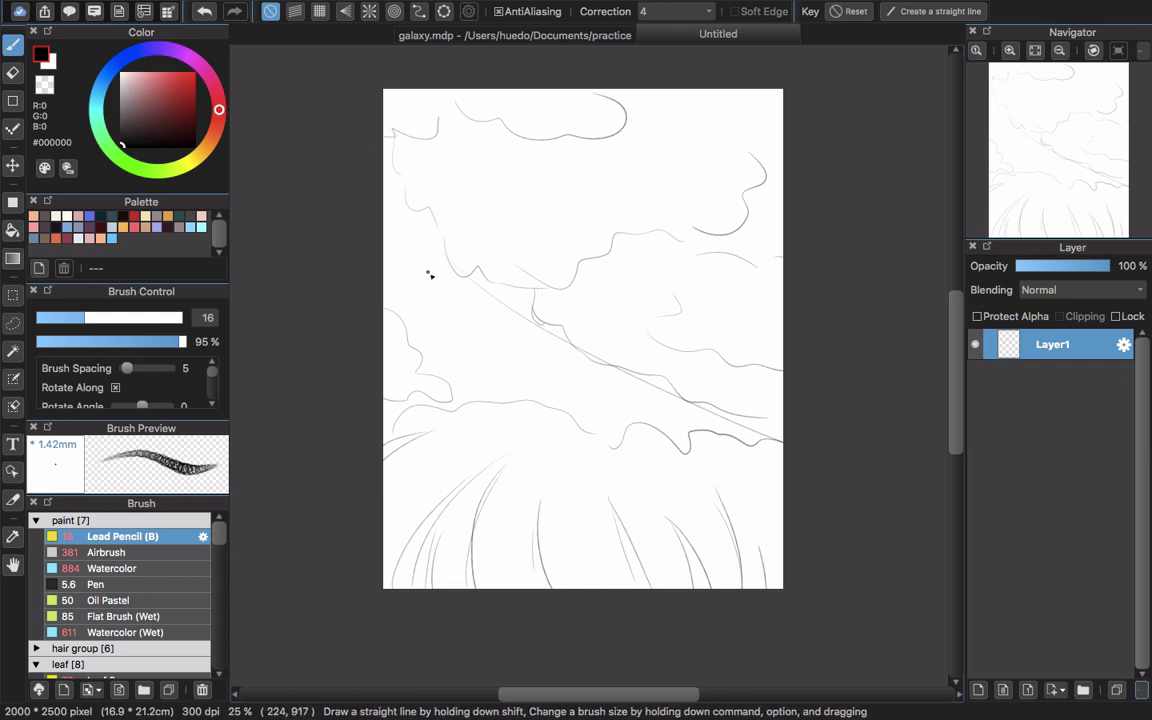
mouse_move(475, 322)
left_mouse_down()
mouse_move(455, 326)
mouse_move(444, 348)
left_mouse_up()
left_click_drag(475, 374, 491, 345)
left_click_drag(504, 328, 492, 331)
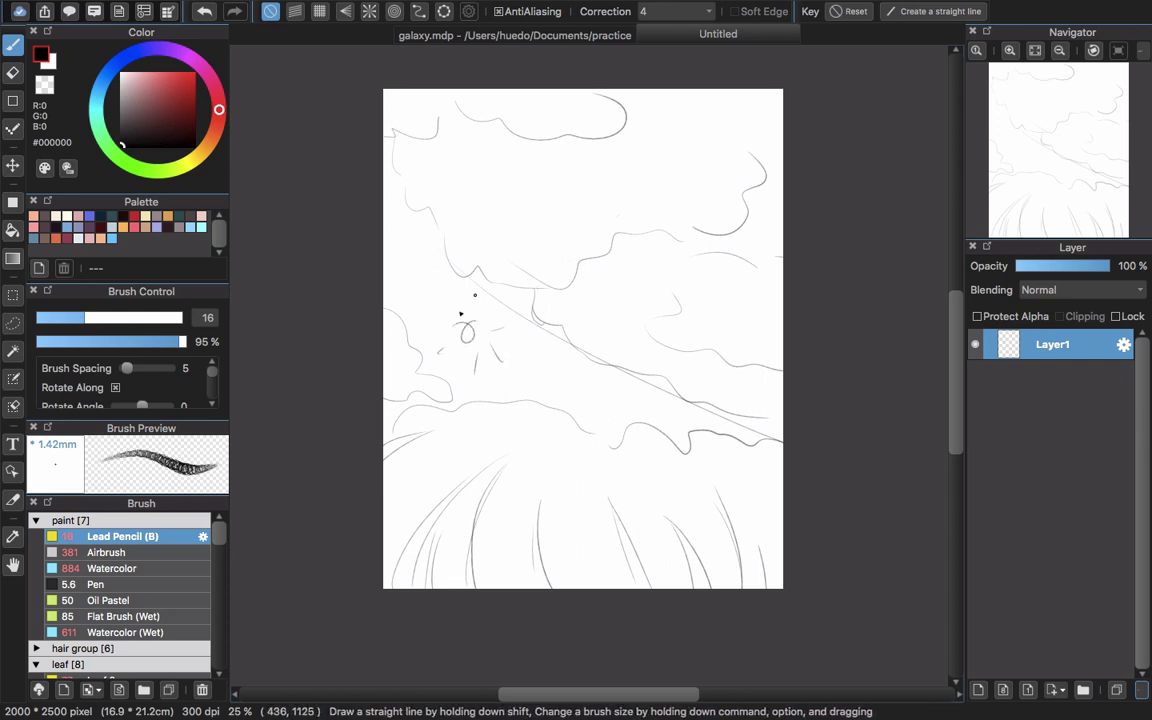
- Add a new layer, place it beneath the sketch on Layer1, and make the new layer active
scroll(760, 448, "down", 2)
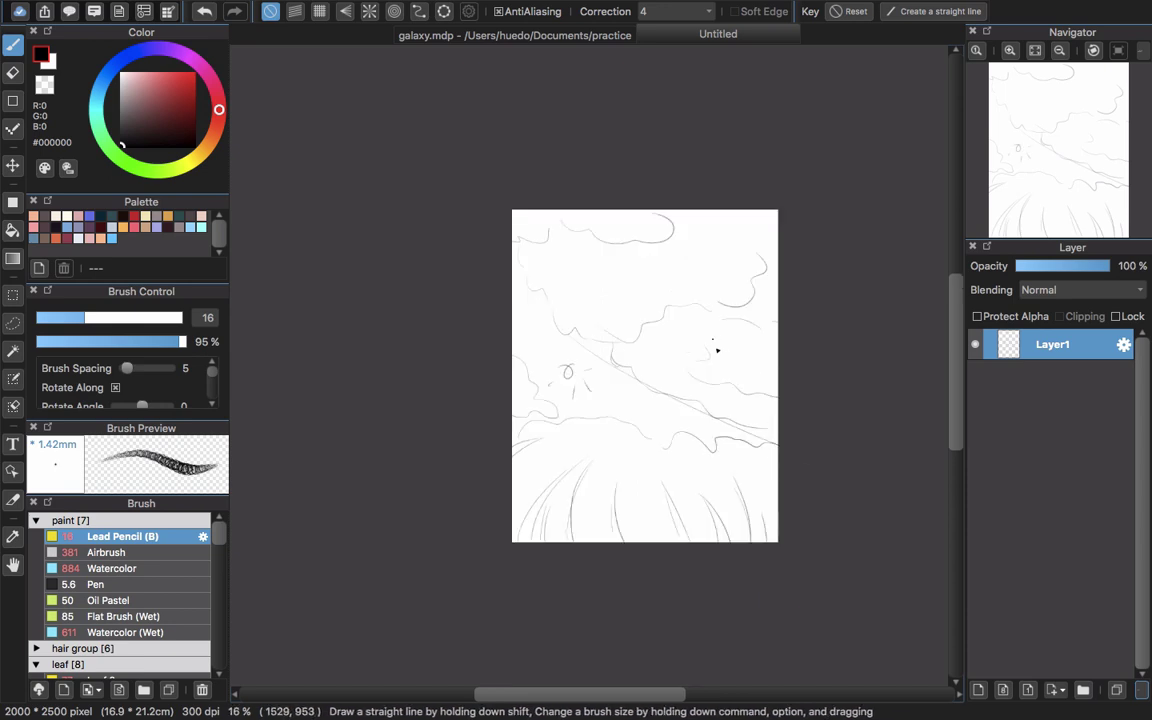
left_click(979, 692)
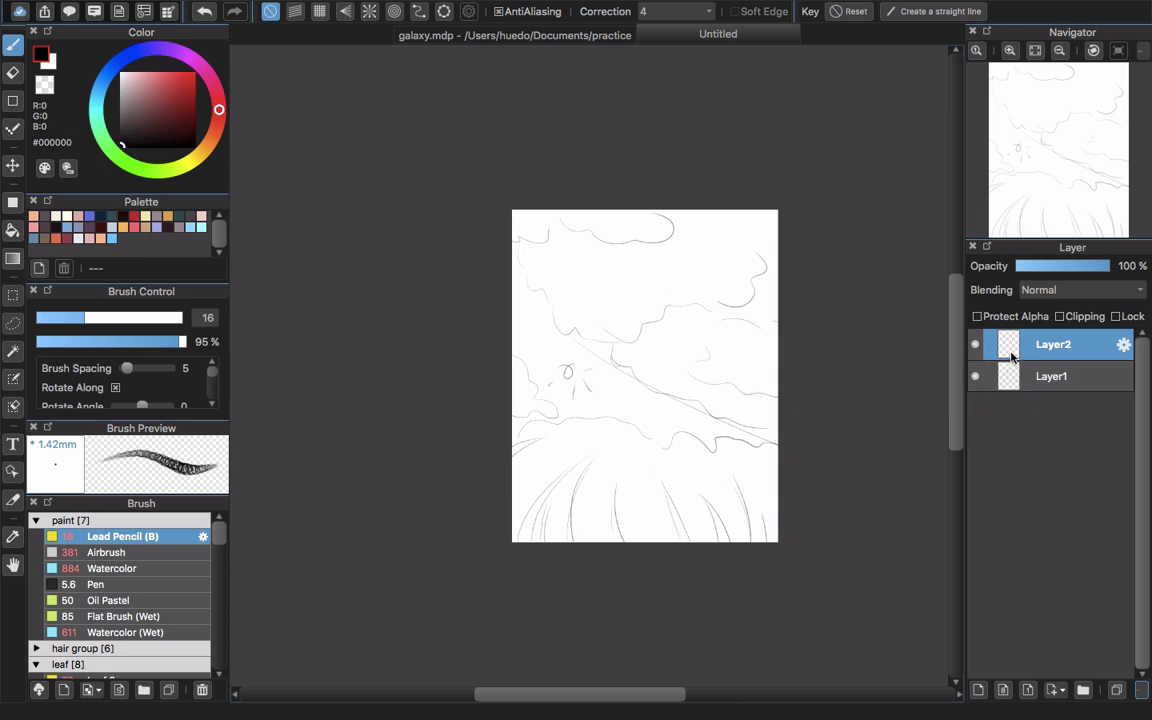
left_click_drag(1047, 378, 1052, 335)
left_click(1062, 379)
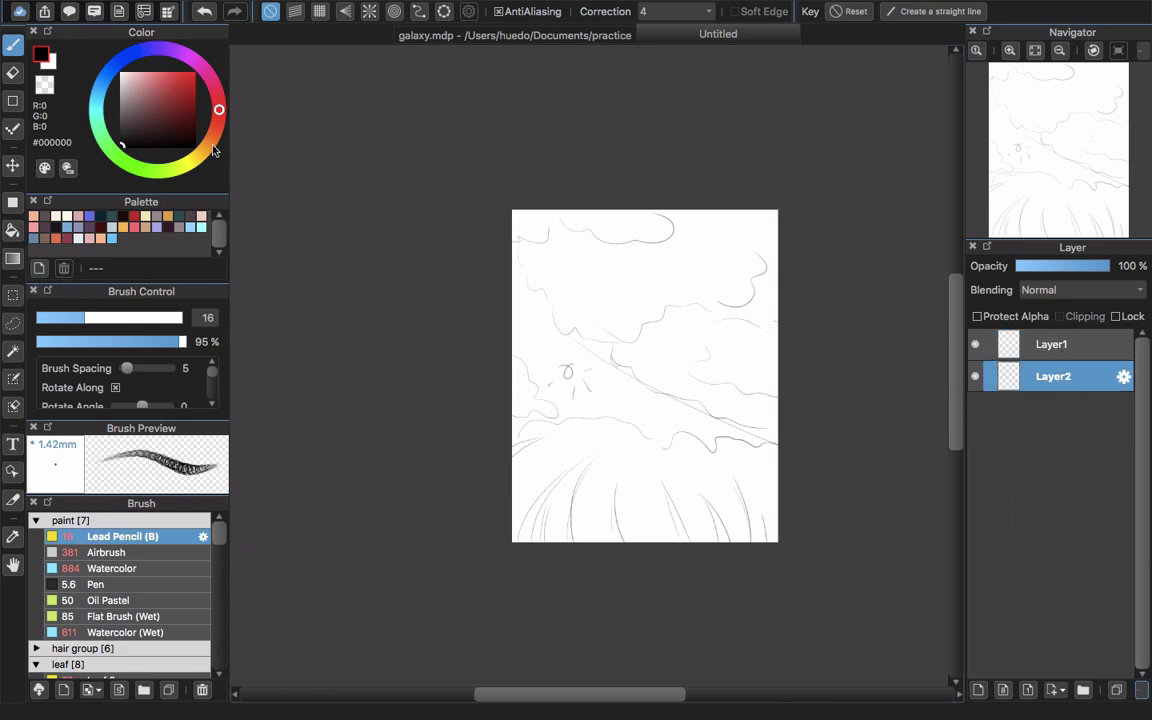
- Choose dark navy #0E132F and light purple #EB87FF as the two working colors
left_click(118, 64)
mouse_move(188, 133)
left_mouse_down()
mouse_move(158, 125)
mouse_move(172, 136)
left_mouse_up()
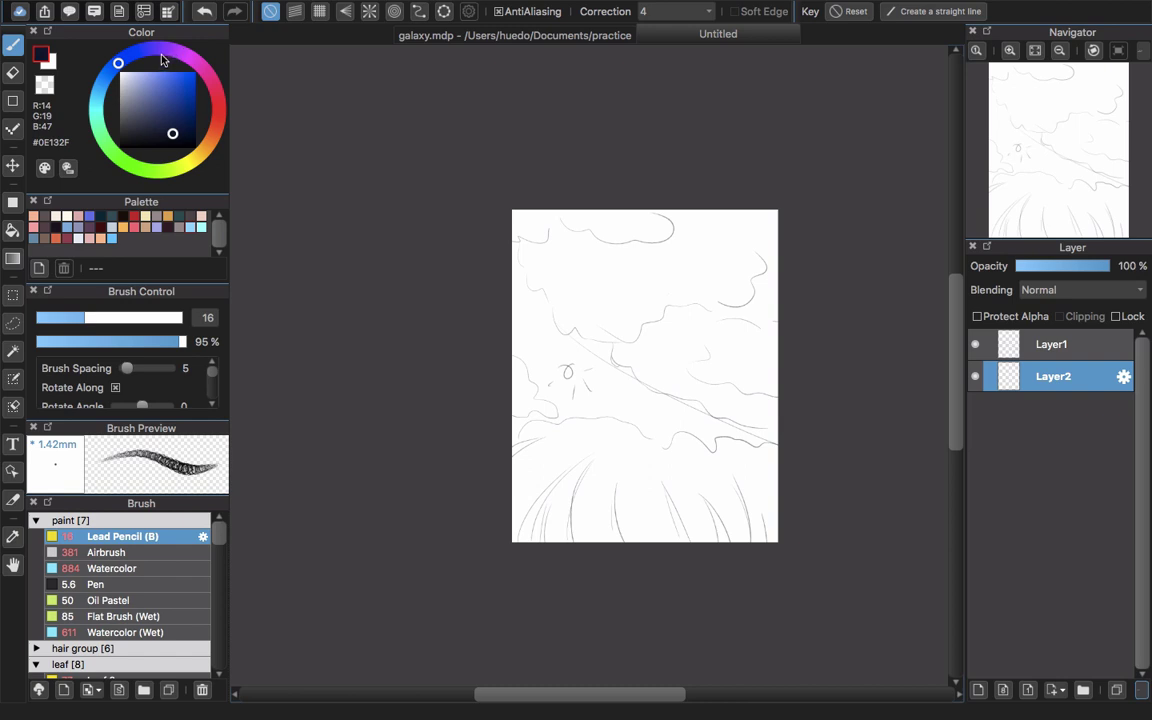
key("x")
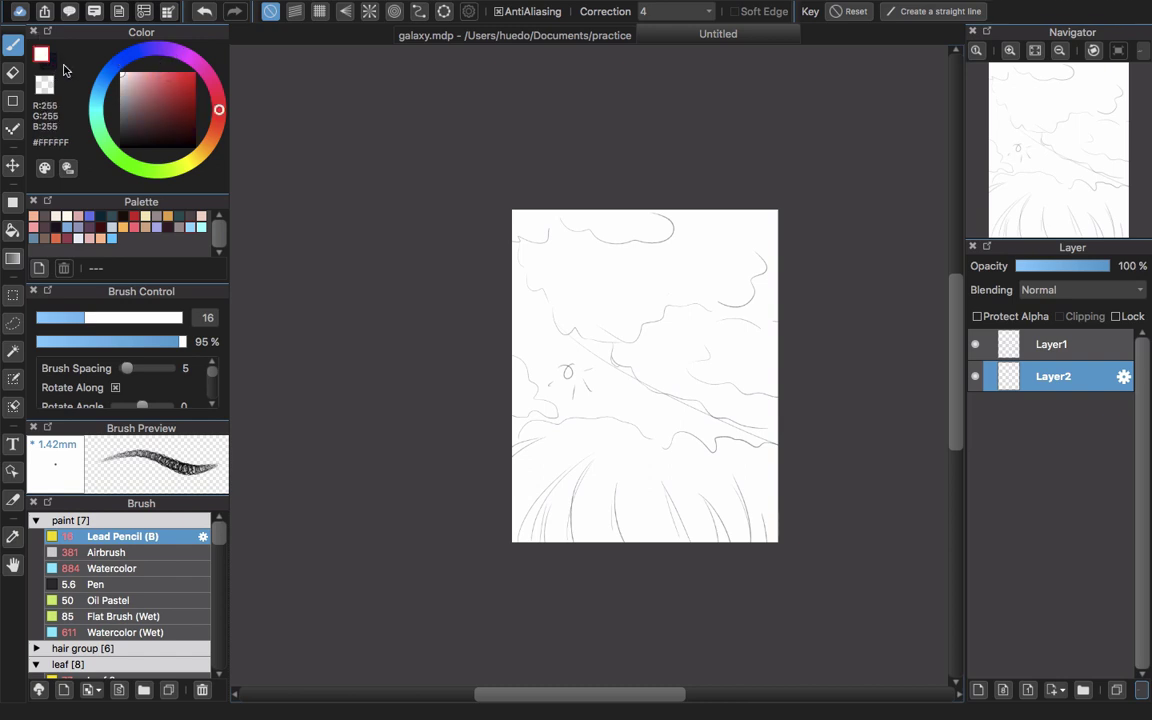
mouse_move(178, 56)
left_mouse_down()
mouse_move(149, 72)
mouse_move(160, 46)
mouse_move(178, 54)
left_mouse_up()
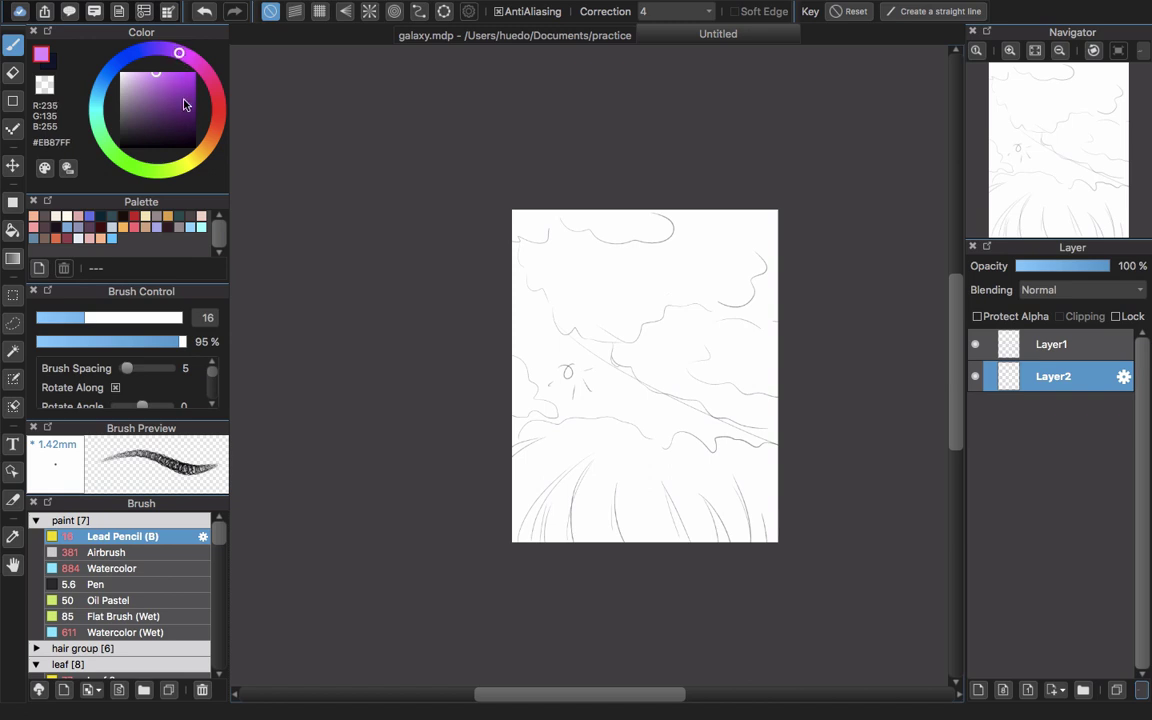
- Set up a linear Foreground-Background gradient with dark navy as the foreground color and light purple as the background color
left_click(13, 260)
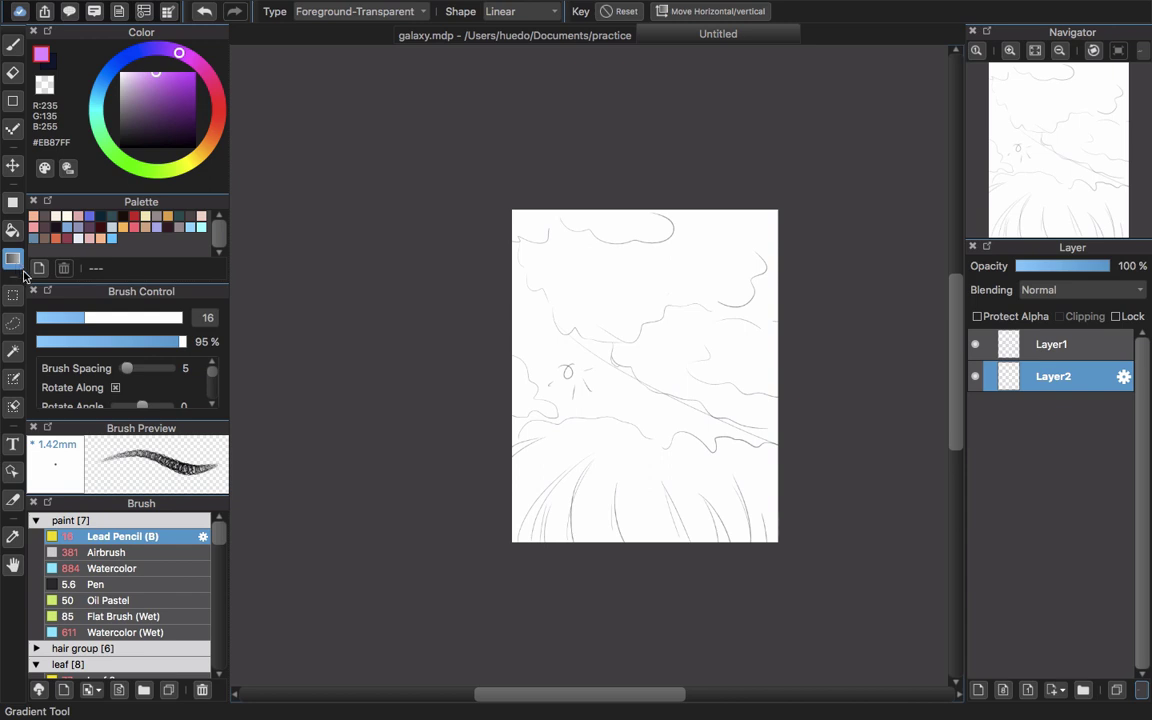
left_click(346, 20)
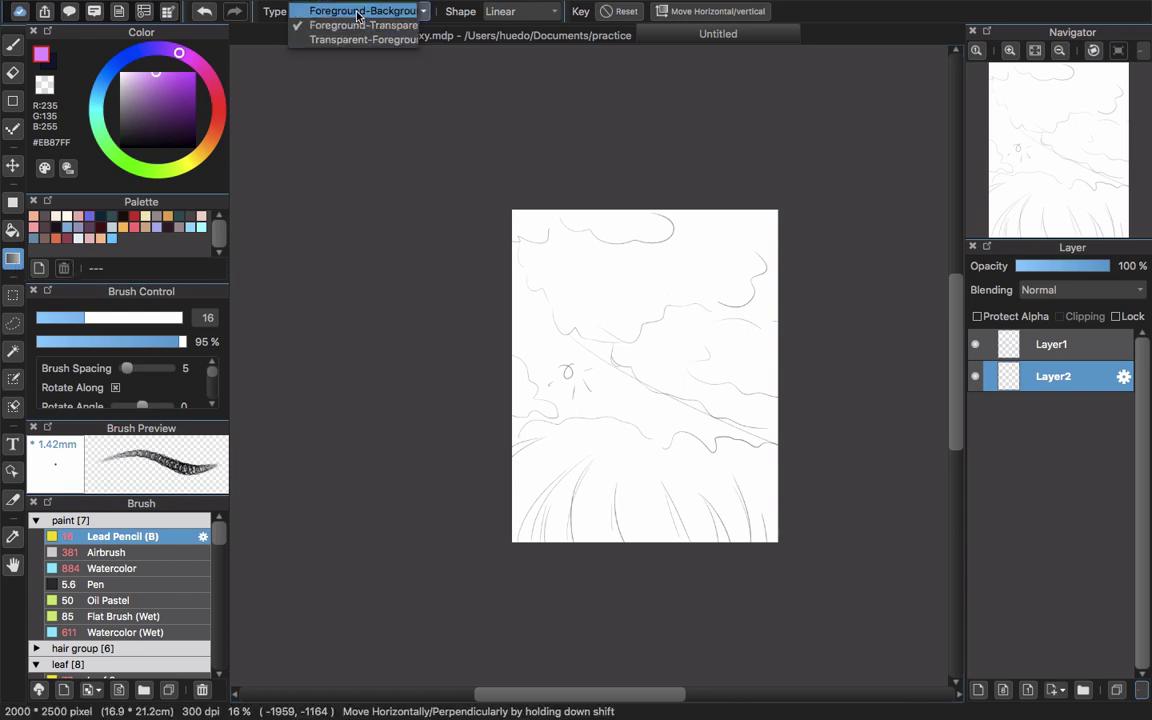
left_click(354, 10)
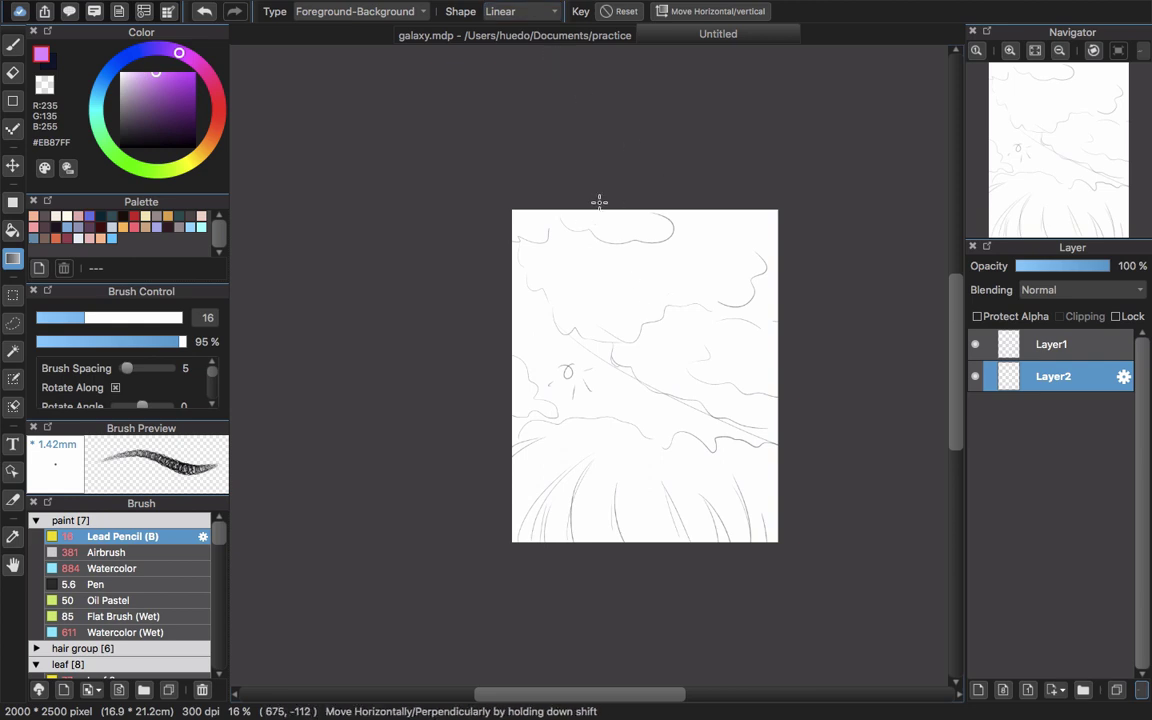
key("x")
left_click_drag(686, 239, 557, 686)
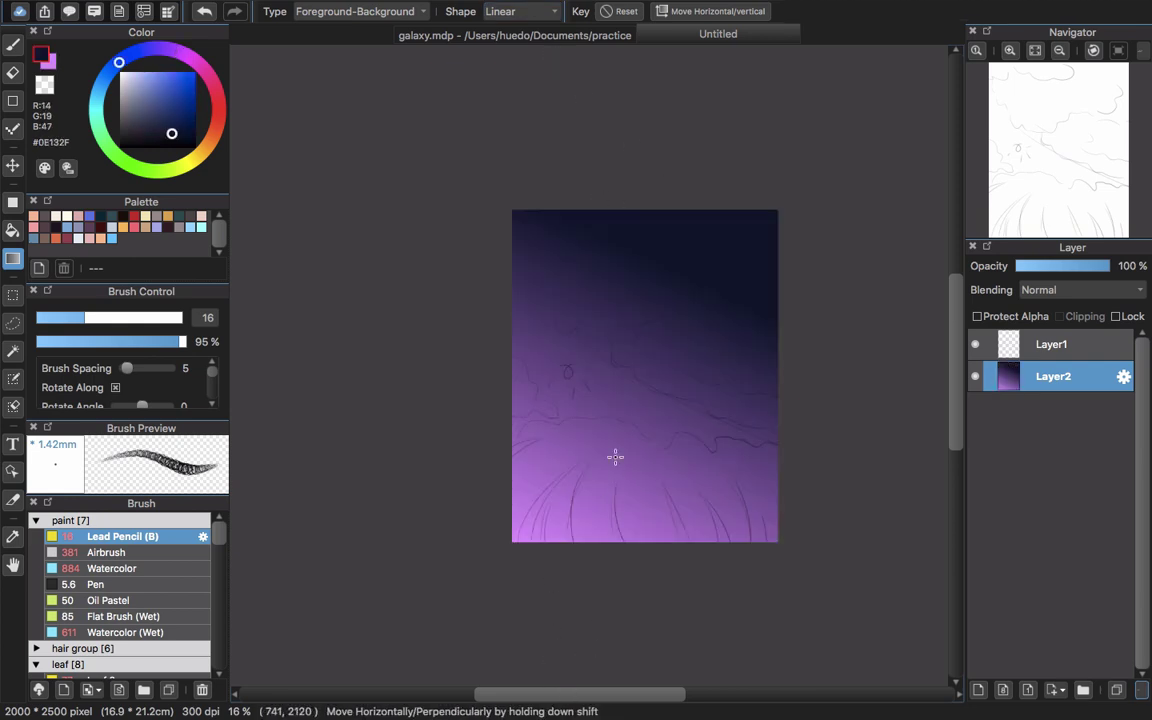
key("super+z")
left_click_drag(667, 302, 578, 527)
key("super+z")
left_click_drag(655, 337, 516, 672)
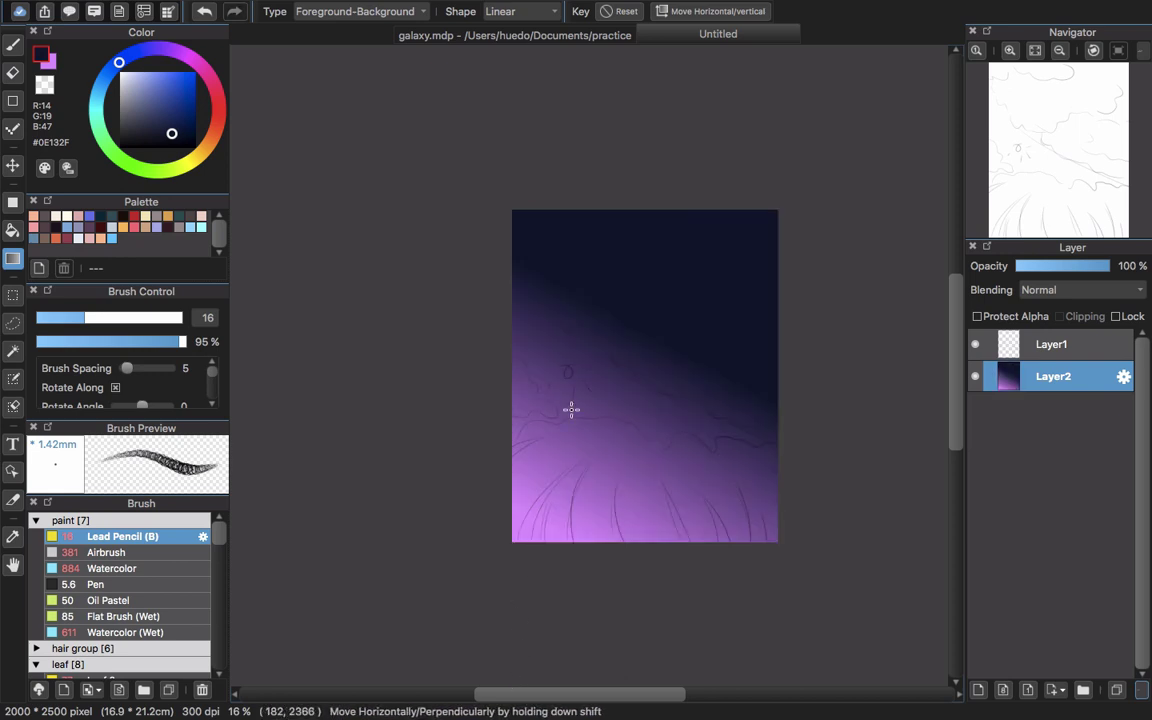
left_click_drag(690, 245, 572, 543)
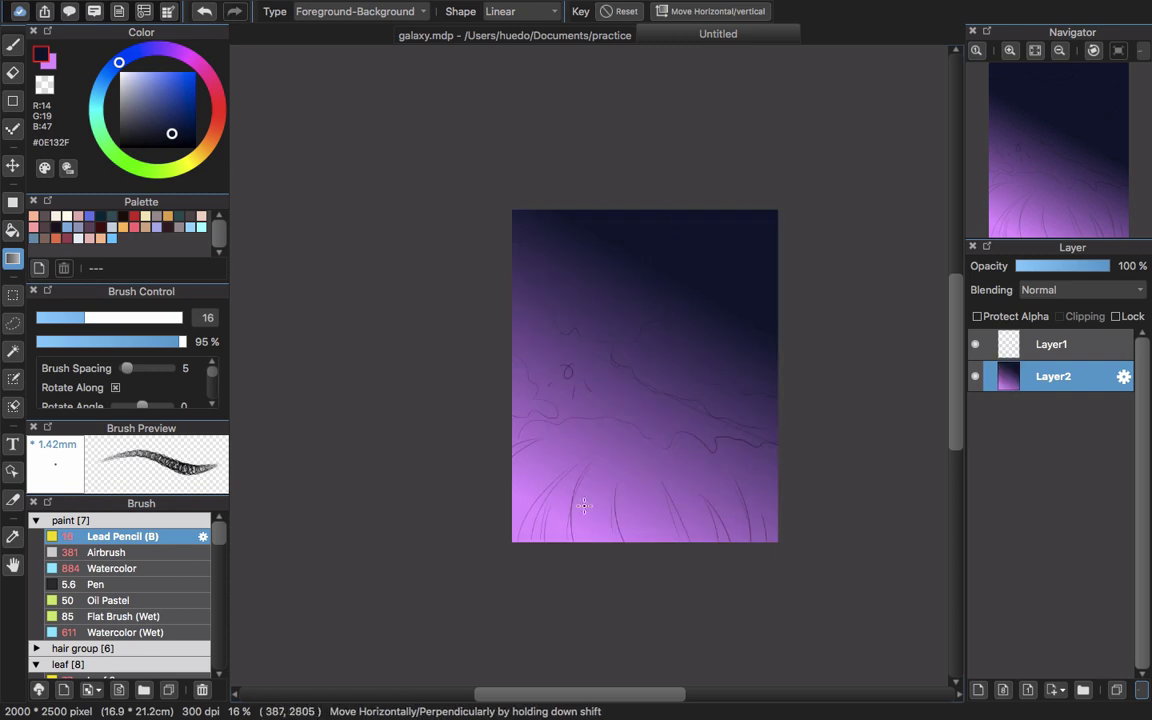
key("super+z")
- Fill Layer2 with a diagonal gradient from dark navy above to light purple below, and switch the gradient type to Foreground-Transparent
left_click_drag(648, 339, 506, 674)
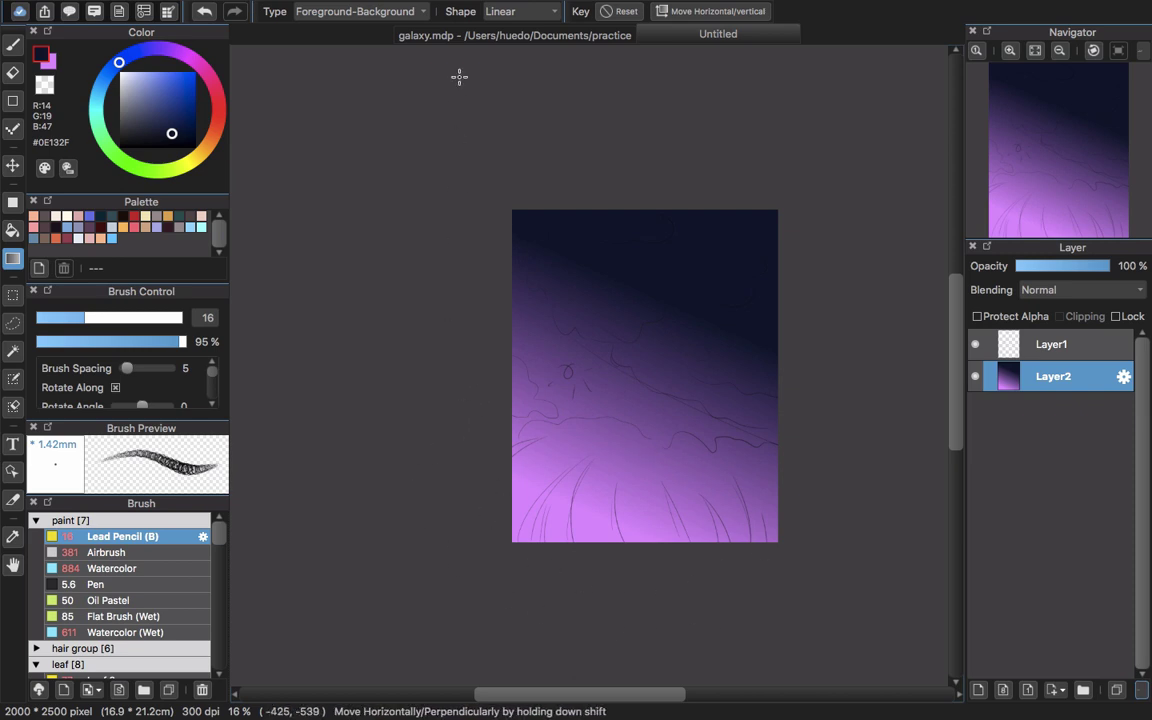
left_click(322, 12)
left_click(358, 30)
left_click_drag(475, 611, 664, 320)
key("super+z")
left_click_drag(551, 543, 662, 366)
key("super+z")
left_click_drag(638, 456, 707, 329)
key("super+z")
left_click_drag(589, 447, 683, 274)
key("super+z")
- Overlay a dark navy-to-transparent gradient diagonally from the lower left, leaving a muted purple band across the canvas
left_click_drag(571, 478, 702, 301)
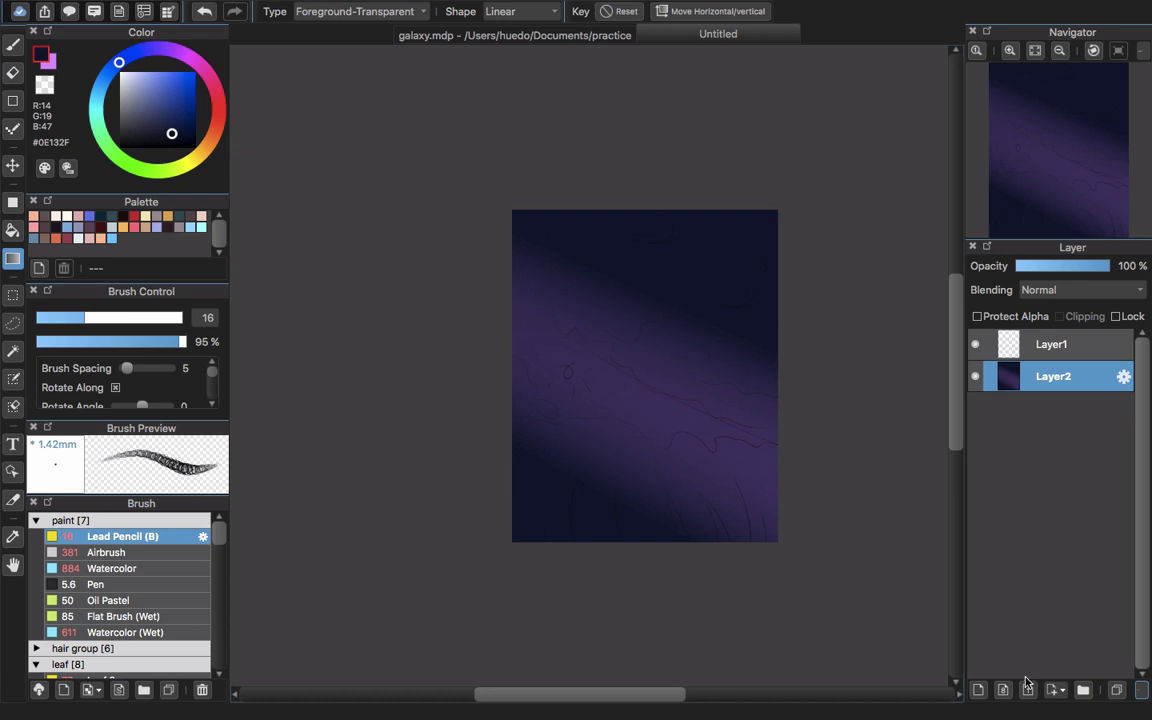
- Select the Cloud 2 brush and set its Scatter to 85
mouse_move(220, 544)
left_mouse_down()
mouse_move(221, 607)
mouse_move(200, 612)
left_mouse_up()
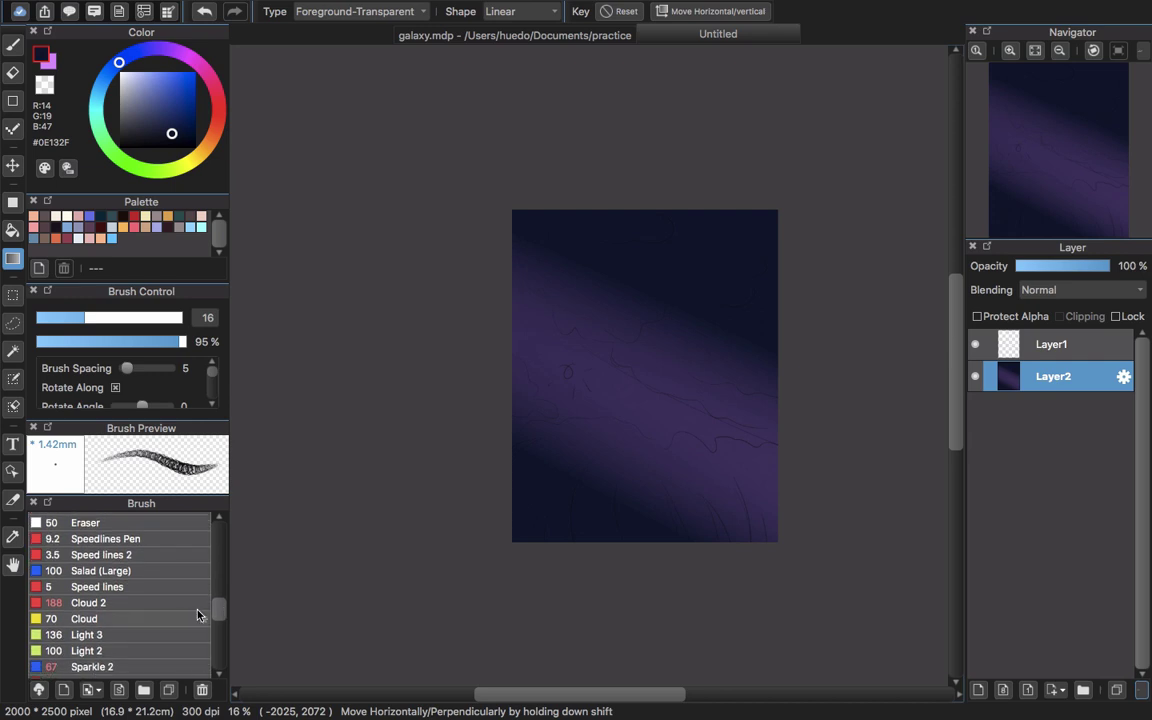
left_click(132, 603)
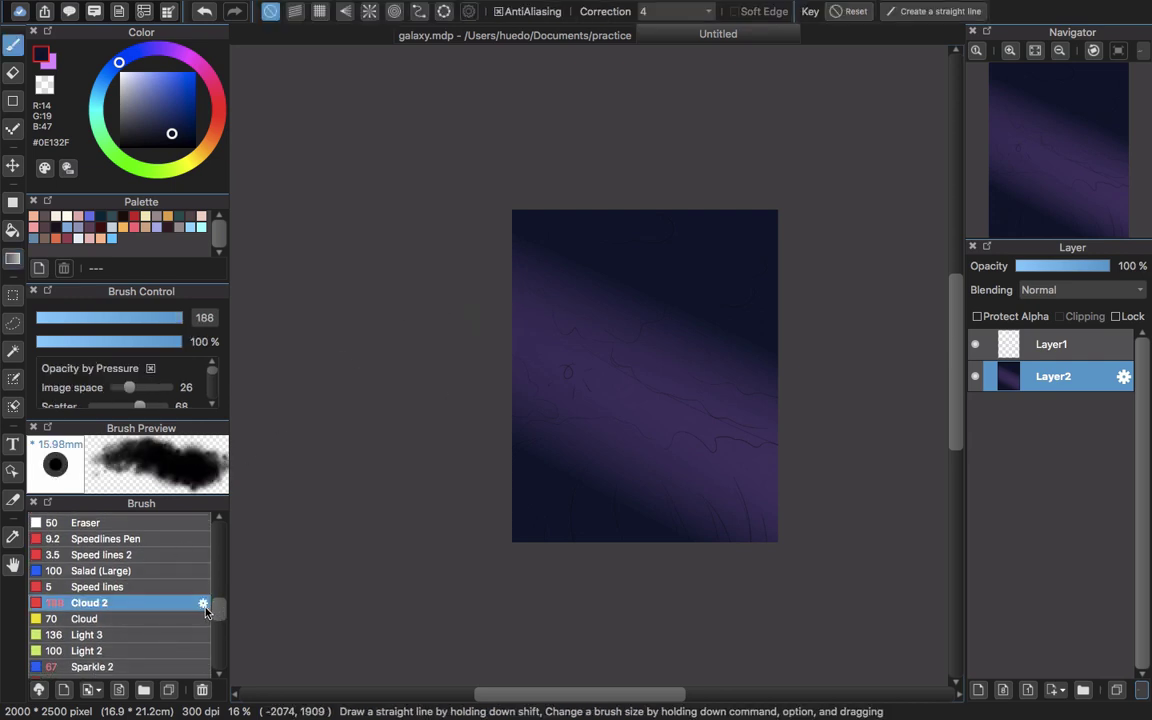
left_click(203, 605)
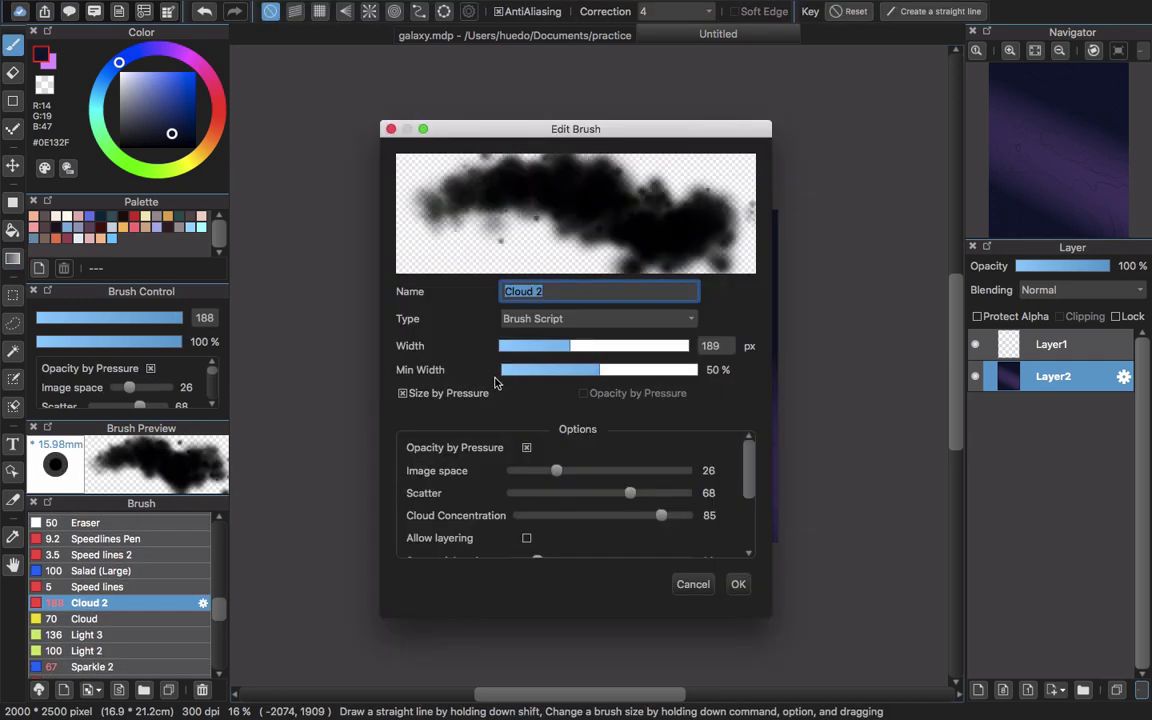
scroll(690, 460, "down", 2)
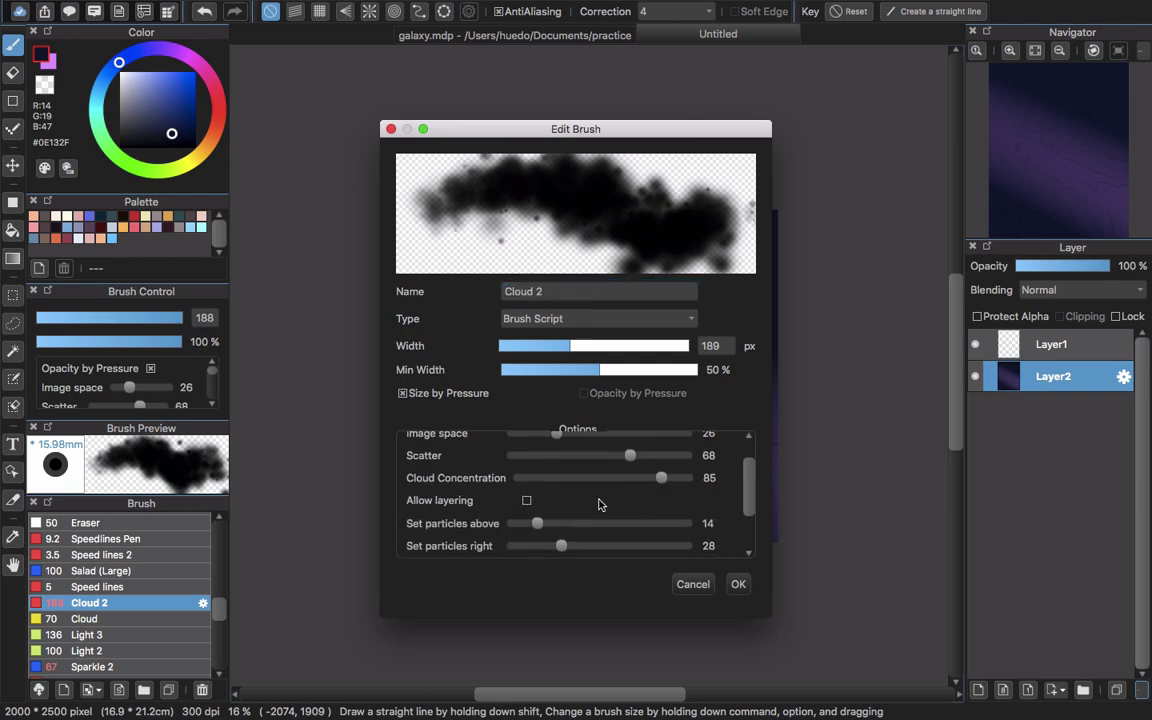
mouse_move(630, 456)
left_mouse_down()
mouse_move(665, 456)
mouse_move(573, 458)
mouse_move(660, 456)
left_mouse_up()
left_click(738, 584)
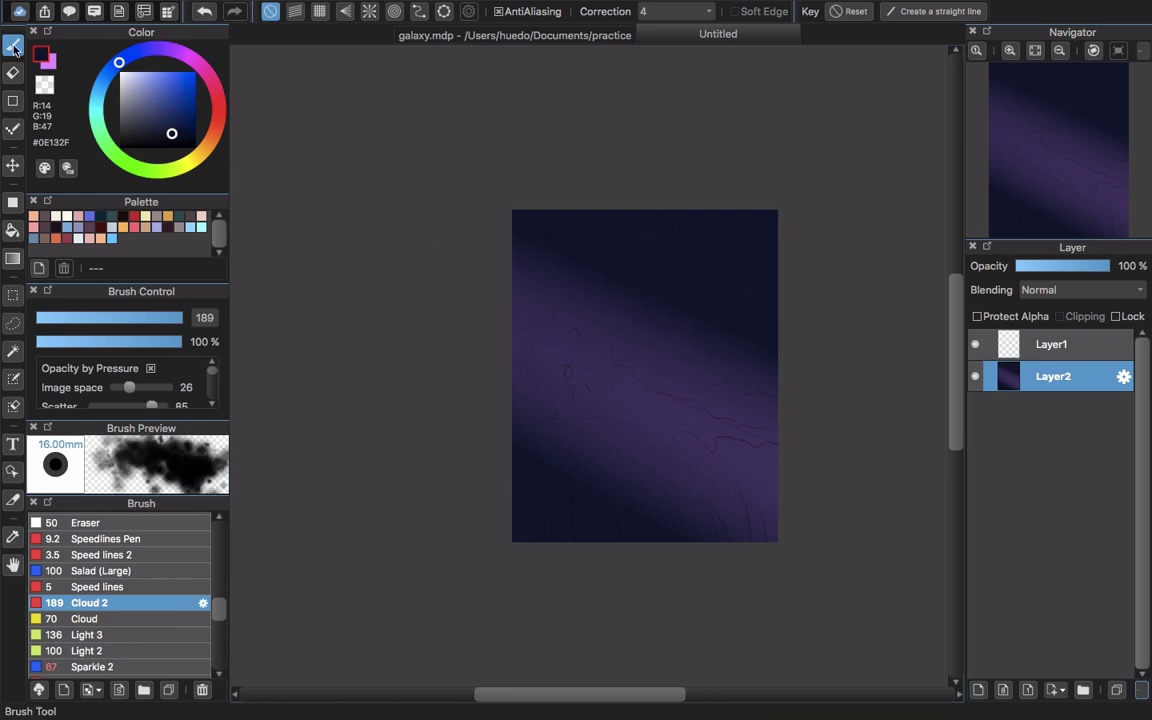
- Paint dark navy clouds along the upper and lower edges of the purple band with a 300 px brush, undoing the last stroke
mouse_move(628, 337)
left_mouse_down()
mouse_move(680, 334)
mouse_move(671, 311)
mouse_move(676, 339)
mouse_move(699, 324)
mouse_move(751, 360)
mouse_move(795, 365)
left_mouse_up()
mouse_move(679, 326)
left_mouse_down()
mouse_move(634, 300)
mouse_move(643, 307)
mouse_move(608, 310)
mouse_move(598, 281)
mouse_move(561, 288)
mouse_move(548, 257)
left_mouse_up()
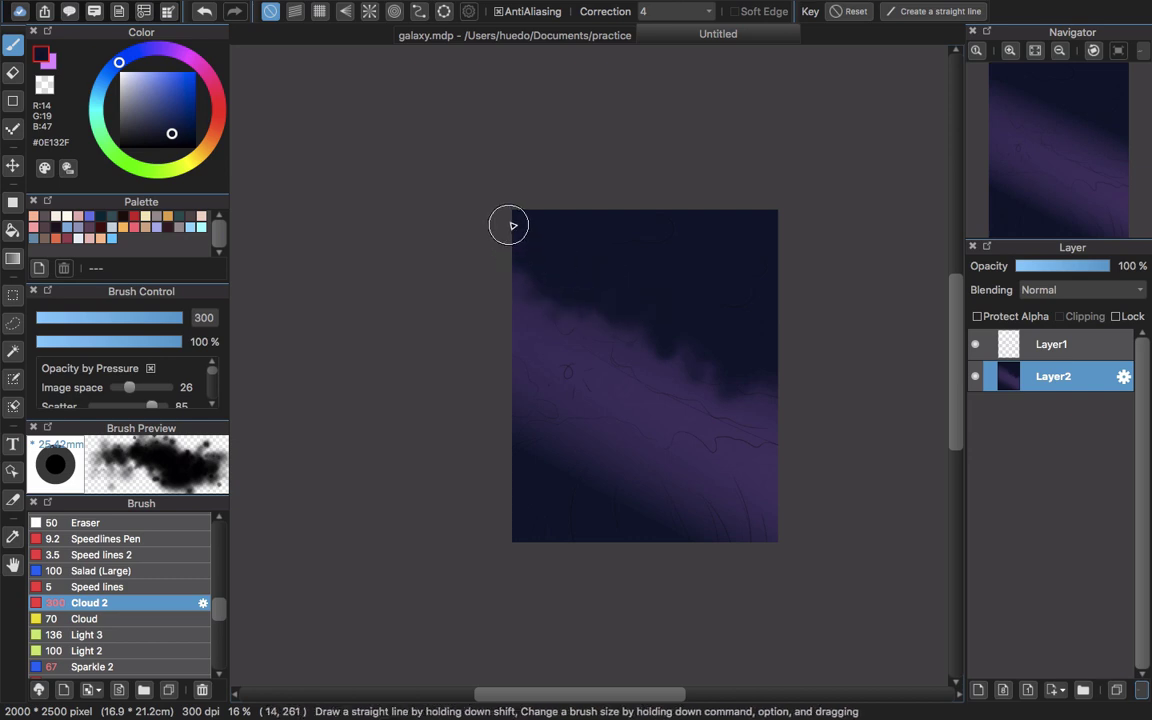
mouse_move(609, 422)
left_mouse_down()
mouse_move(542, 477)
mouse_move(567, 488)
mouse_move(603, 469)
mouse_move(629, 496)
mouse_move(677, 480)
mouse_move(704, 503)
mouse_move(676, 534)
mouse_move(771, 490)
mouse_move(541, 476)
left_mouse_up()
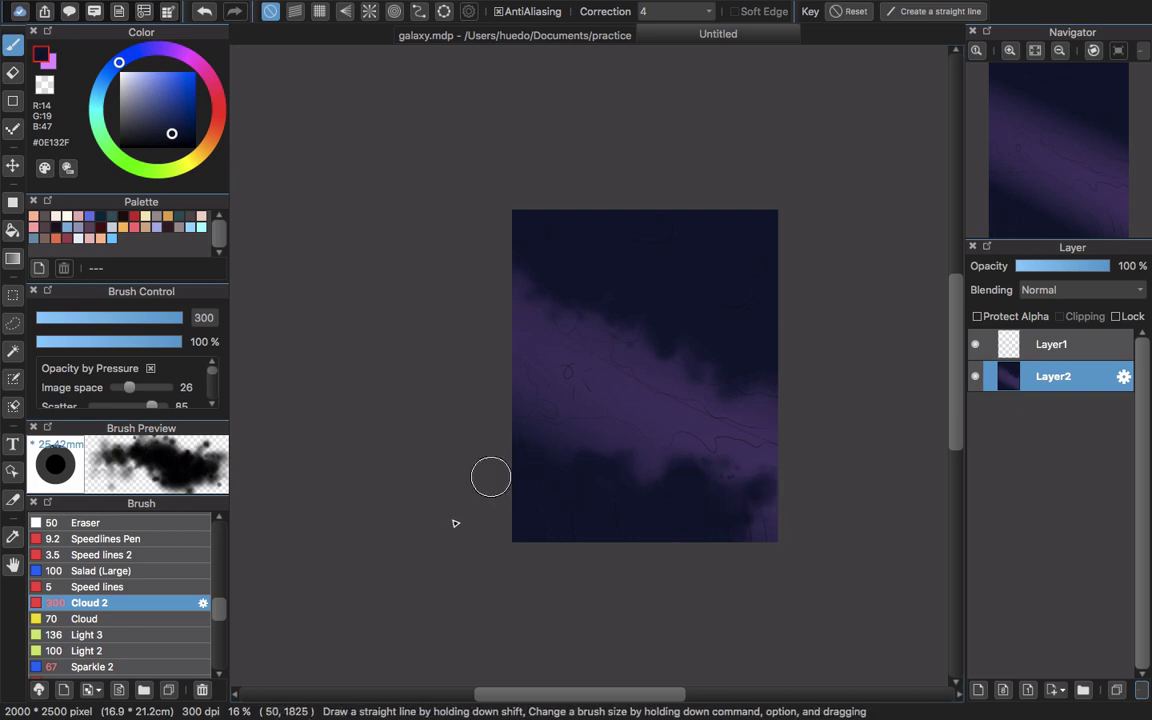
key("super+z")
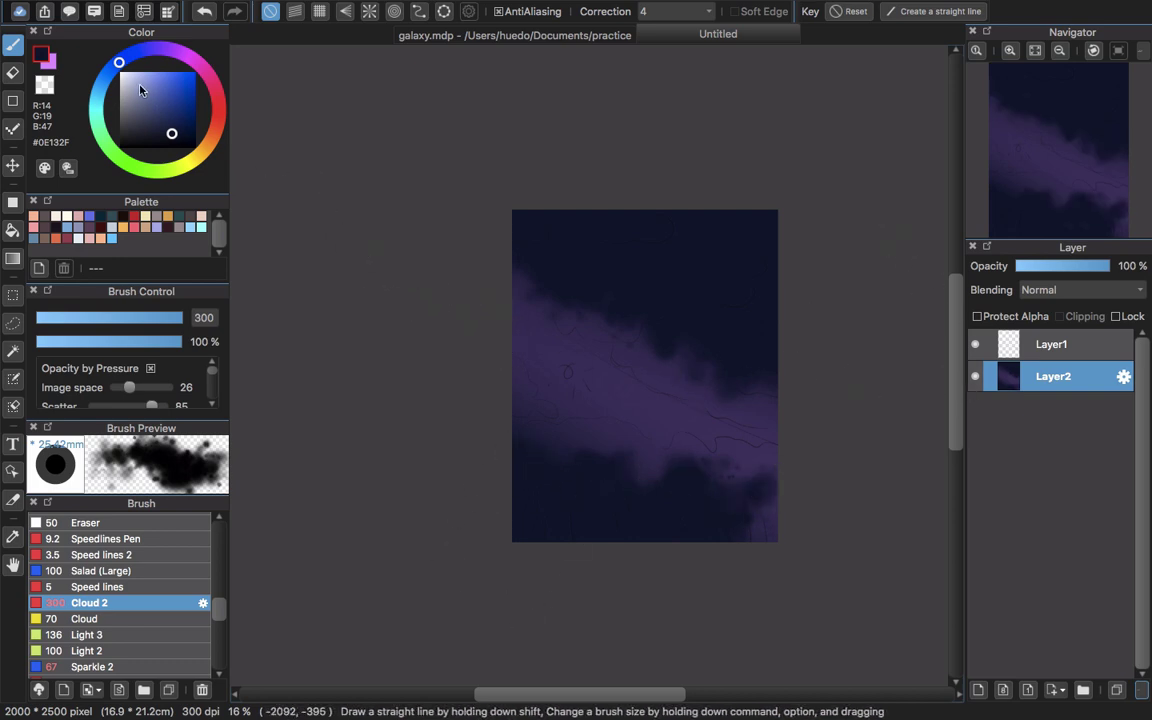
- Paint bright blue #4662FF clouds along both sides of the purple band with the Cloud 2 brush
left_click_drag(150, 72, 174, 70)
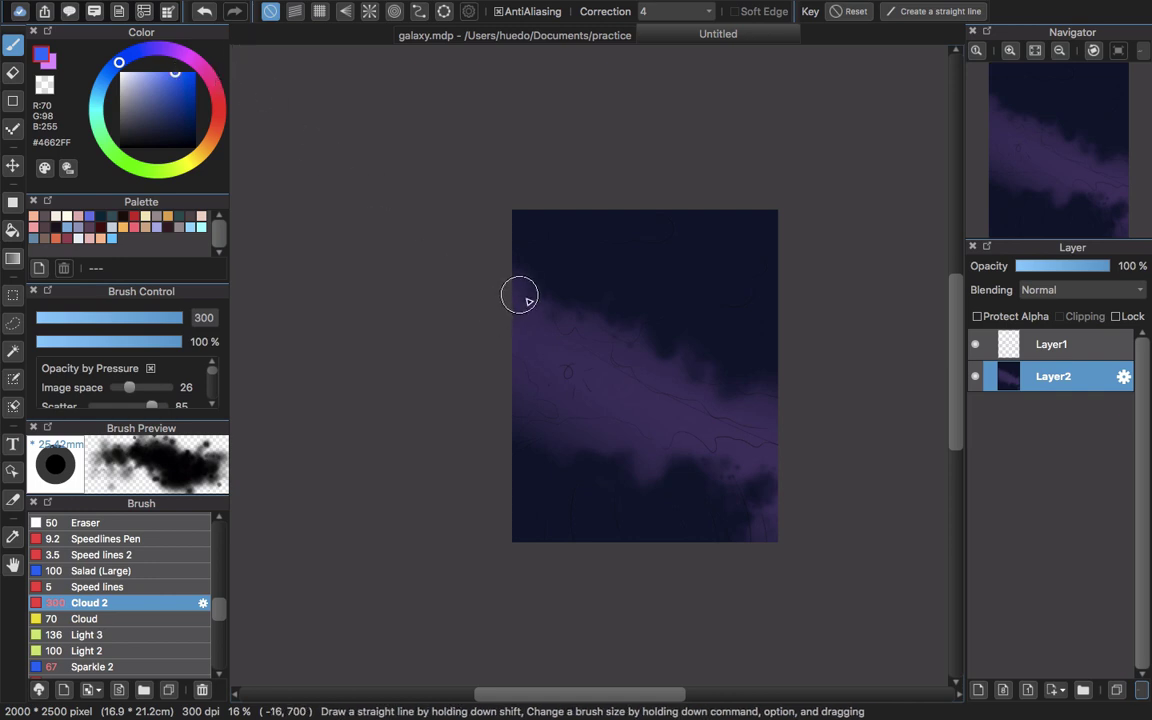
key("bracketright")
key("bracketright")
key("bracketright")
mouse_move(523, 297)
left_mouse_down()
mouse_move(570, 330)
mouse_move(557, 343)
mouse_move(564, 325)
mouse_move(537, 306)
mouse_move(549, 330)
mouse_move(538, 311)
mouse_move(593, 326)
mouse_move(617, 349)
mouse_move(687, 362)
left_mouse_up()
mouse_move(560, 428)
left_mouse_down()
mouse_move(624, 431)
mouse_move(751, 406)
mouse_move(661, 496)
mouse_move(570, 245)
left_mouse_up()
key("super+z")
left_click_drag(642, 306, 570, 333)
- Paint pink-purple #E256FF clouds through the middle of the blue band at 164 px, hiding the Layer1 sketch
key("x")
mouse_move(530, 335)
left_mouse_down()
mouse_move(667, 424)
mouse_move(752, 456)
left_mouse_up()
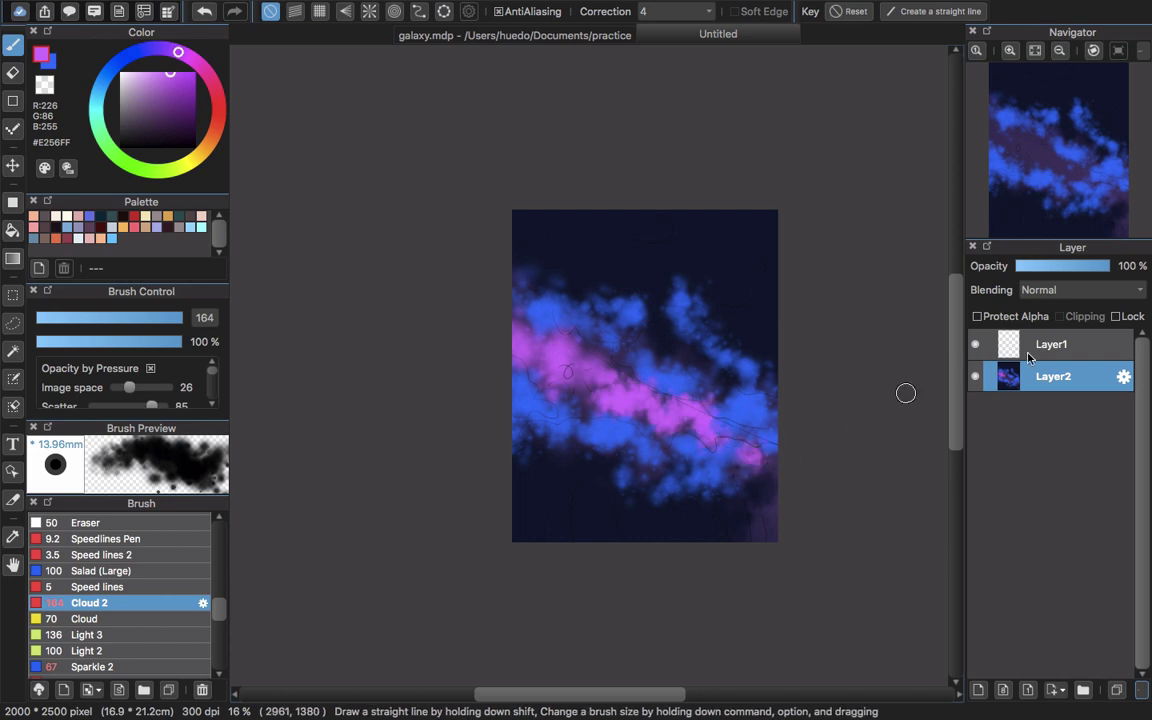
left_click(977, 345)
left_click_drag(702, 375, 727, 427)
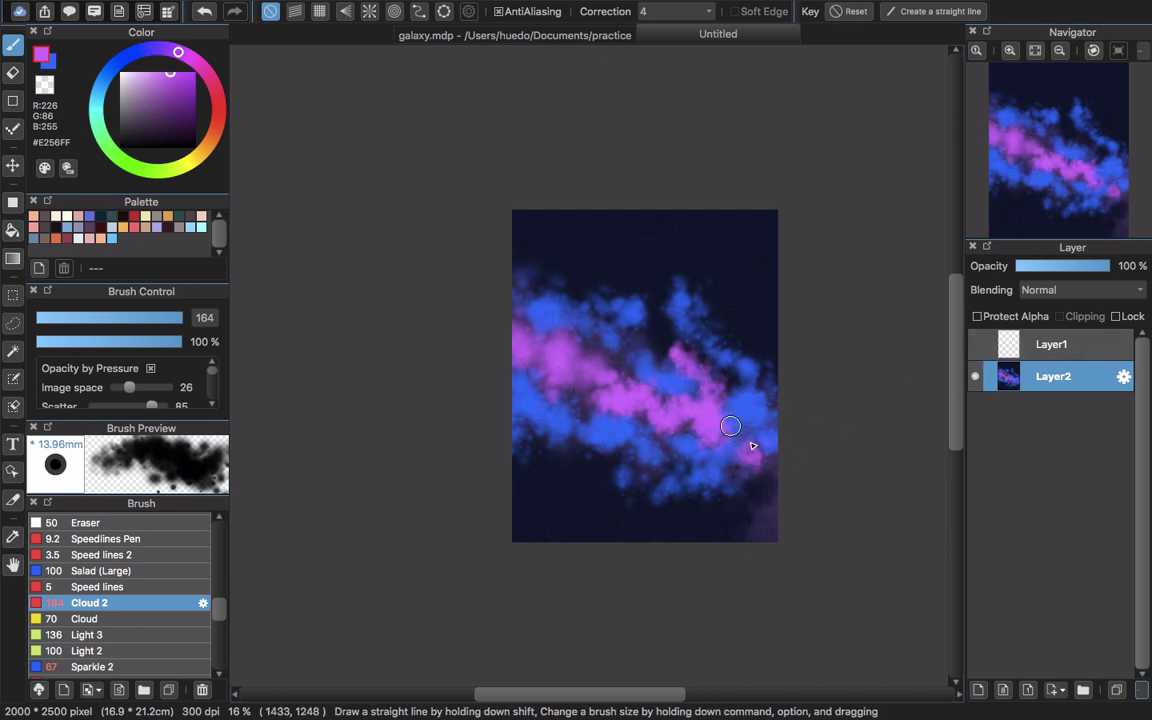
- Paint dark navy #0E132F cloud gaps into the middle and lower edge of the pink and blue band
key("x")
left_click(620, 259, "alt")
left_click_drag(587, 350, 626, 395)
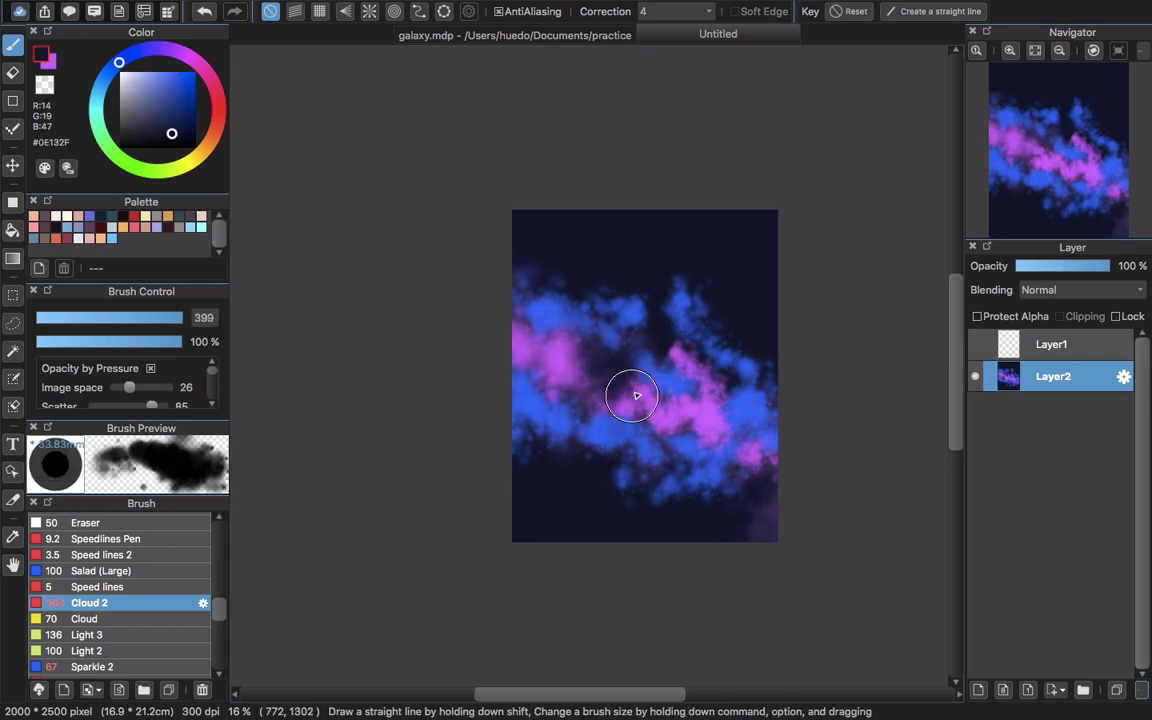
left_click_drag(689, 424, 648, 398, "alt+super")
mouse_move(576, 346)
left_mouse_down()
mouse_move(556, 390)
mouse_move(580, 414)
mouse_move(518, 435)
mouse_move(519, 424)
mouse_move(558, 446)
mouse_move(549, 428)
mouse_move(603, 459)
mouse_move(645, 448)
mouse_move(672, 482)
mouse_move(716, 473)
mouse_move(775, 487)
left_mouse_up()
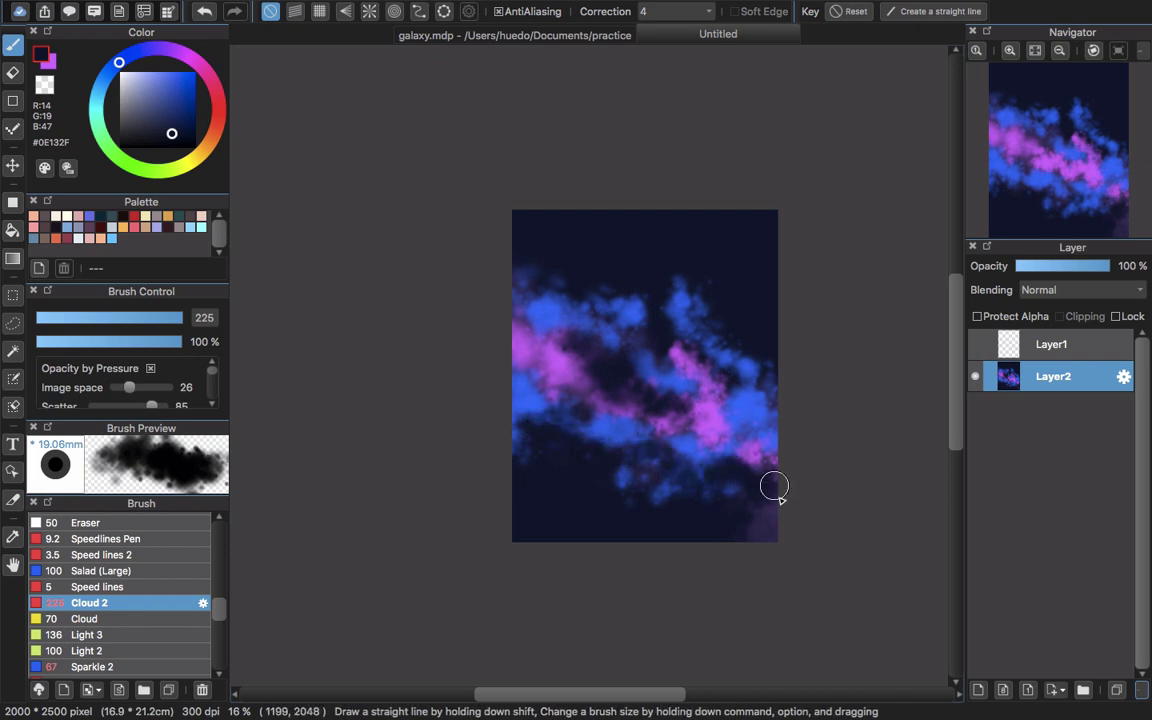
- Paint faint dark blue #1A245E clouds around the upper edge of the blue band with the 225 px Cloud 2 brush
left_click(600, 302, "alt")
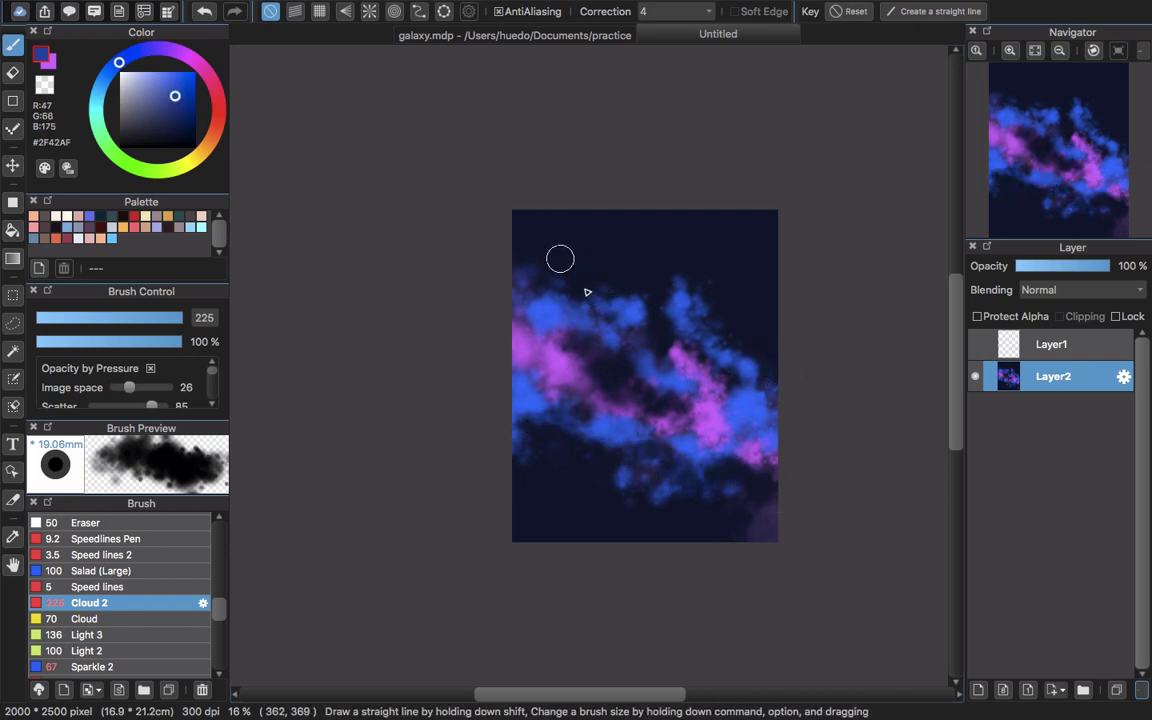
scroll(597, 284, "up", 10)
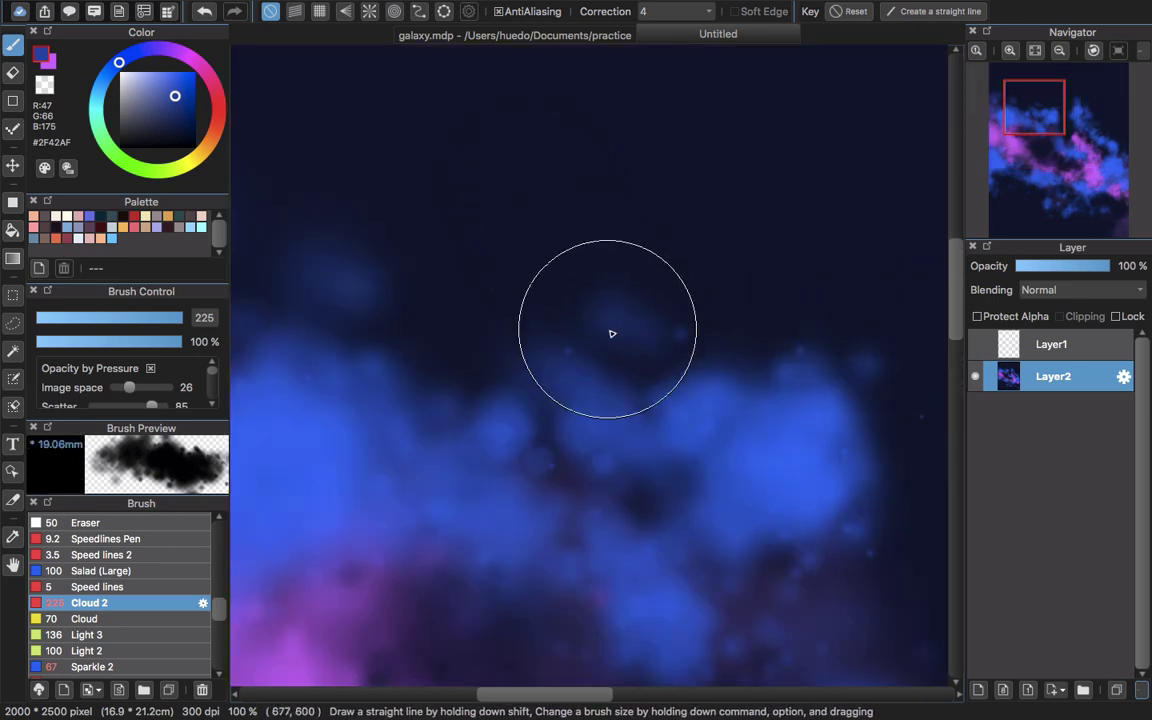
left_click(615, 320, "alt")
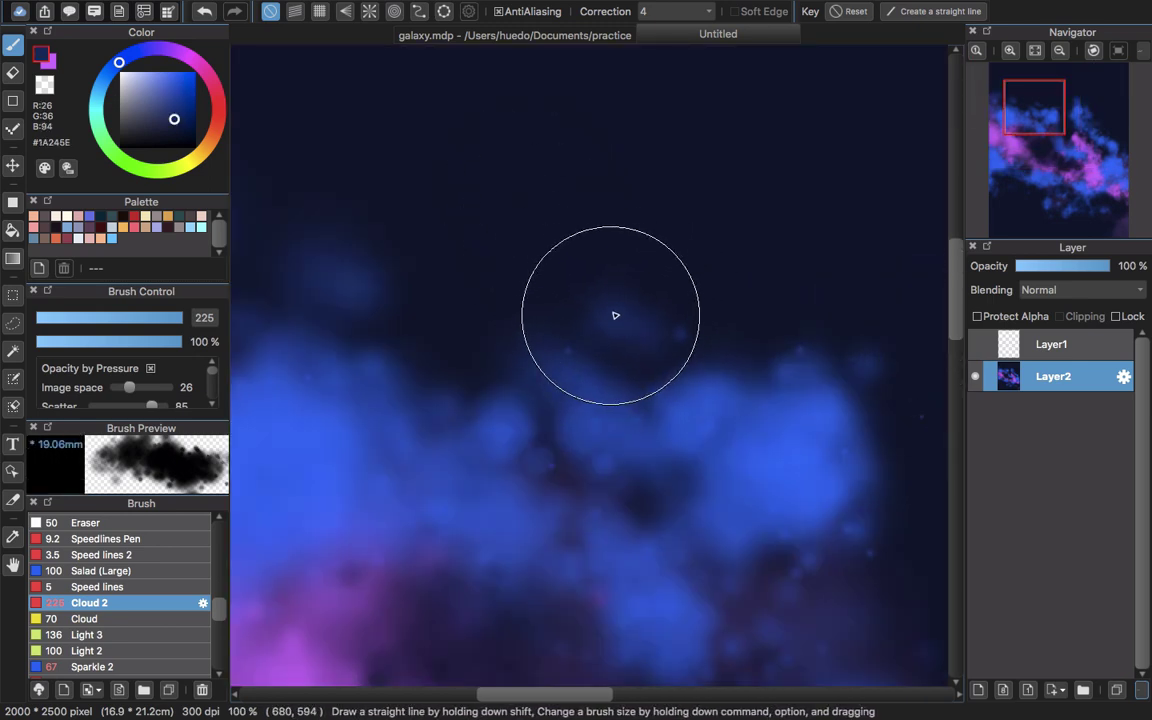
scroll(612, 312, "down", 5)
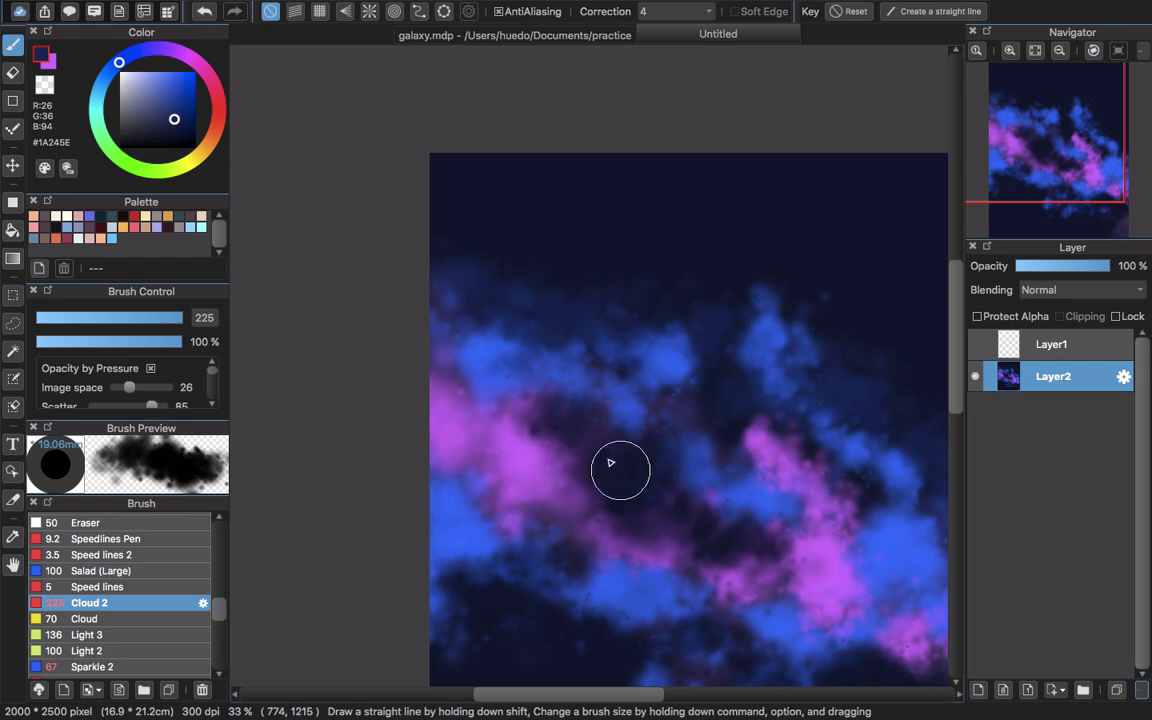
- Cover the stray blue clouds and purple corner below the band with dark navy #0E132F at 453 px
scroll(734, 427, "down", 2)
scroll(734, 427, "down", 2)
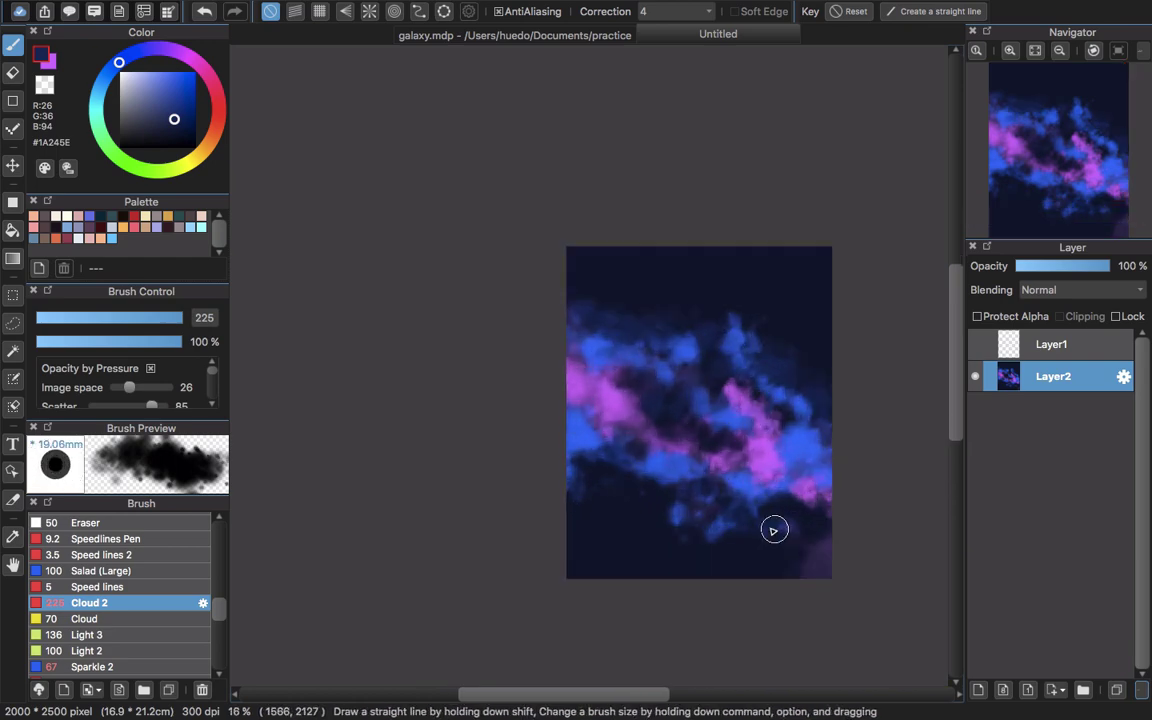
left_click(723, 558, "alt")
mouse_move(698, 538)
left_mouse_down()
mouse_move(801, 539)
mouse_move(817, 573)
mouse_move(706, 518)
mouse_move(684, 494)
mouse_move(663, 525)
left_mouse_up()
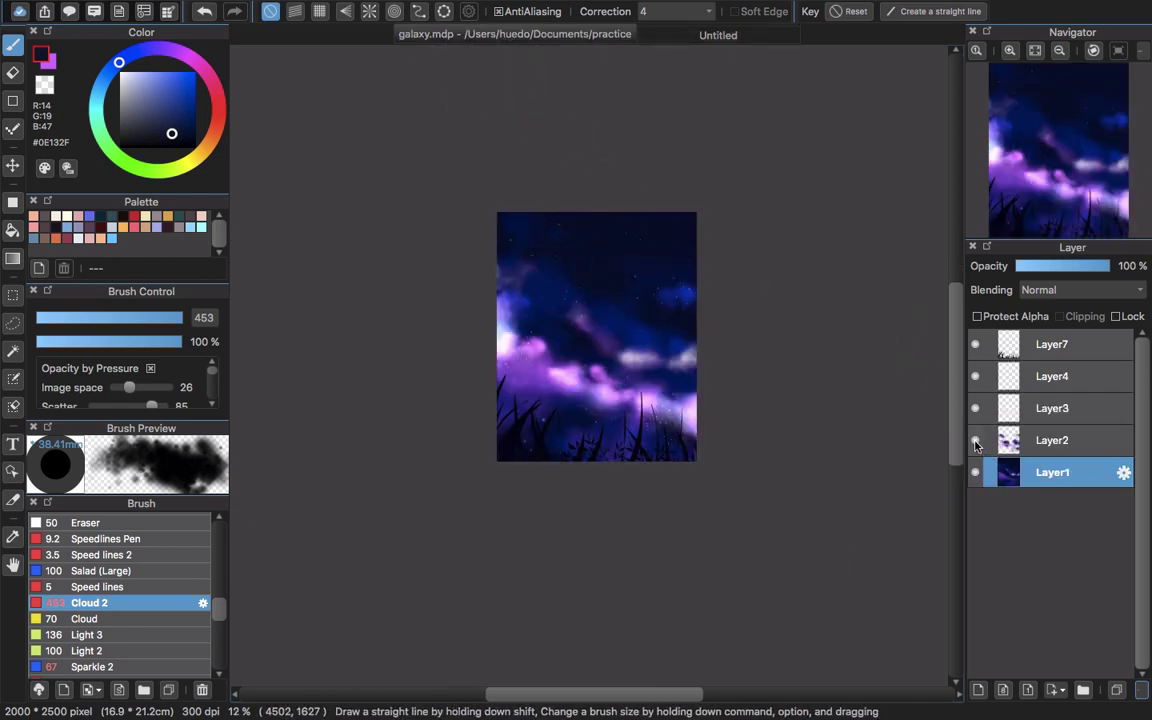
- Switch to the galaxy.mdp document and hide every layer above Layer1 to examine its base clouds
left_click_drag(975, 445, 973, 344)
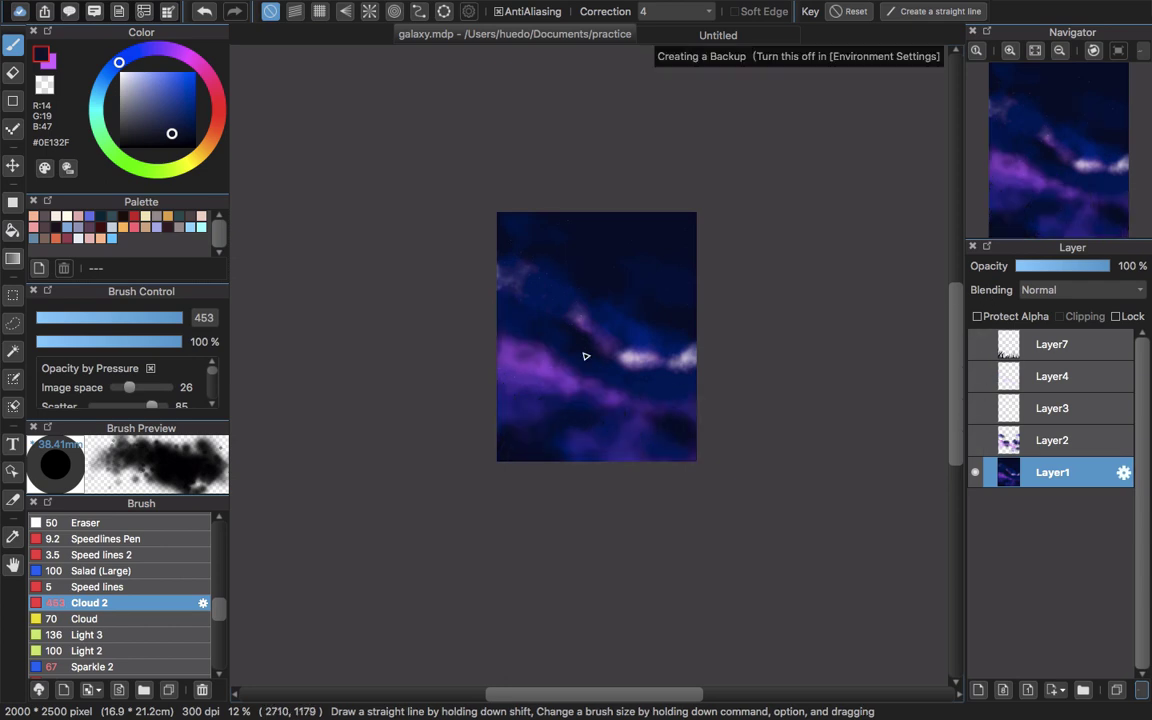
scroll(550, 300, "up", 5)
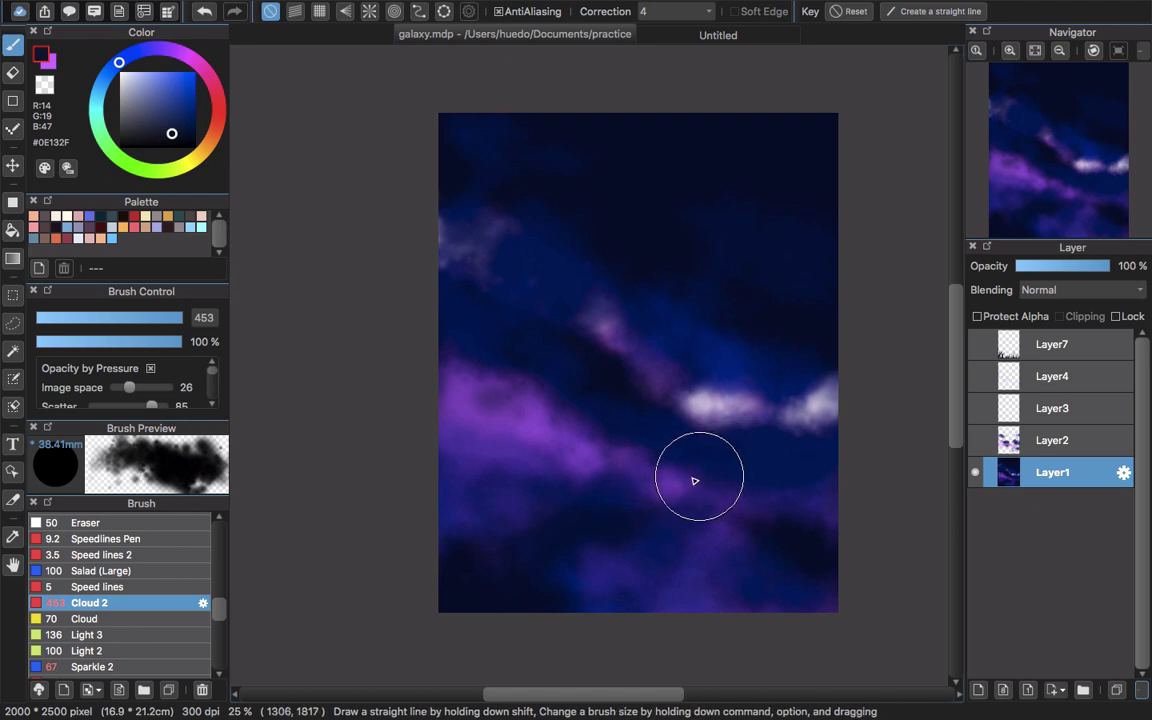
scroll(694, 478, "down", 3)
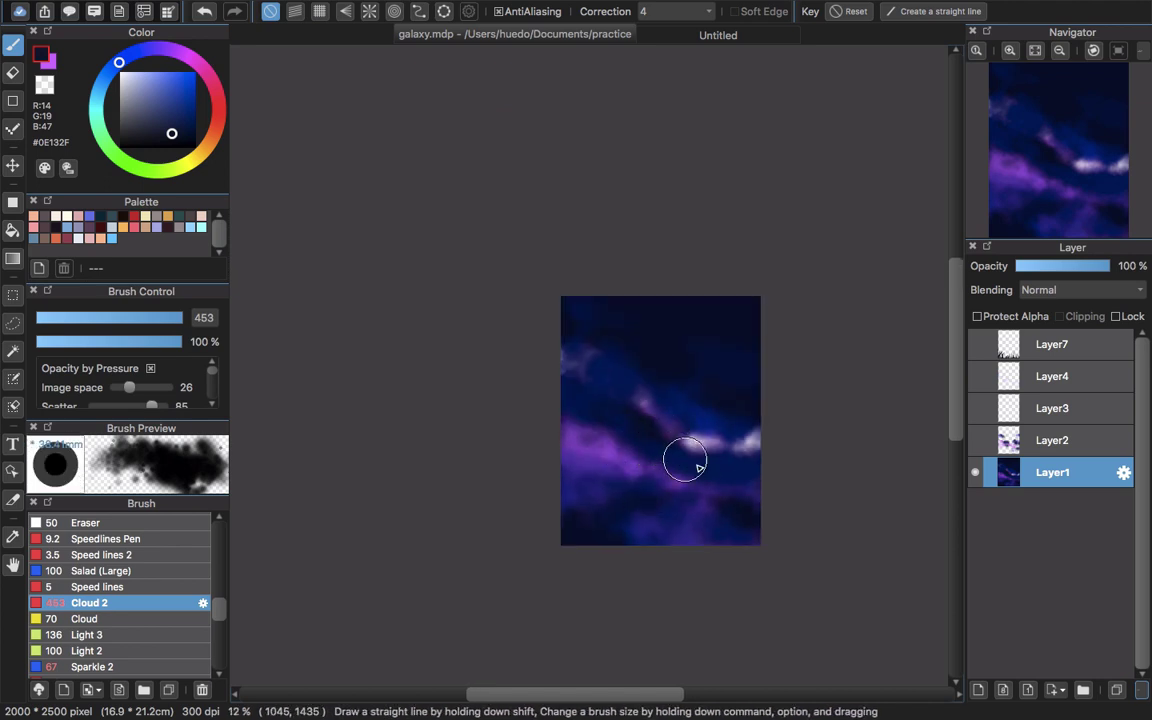
scroll(692, 466, "up", 8)
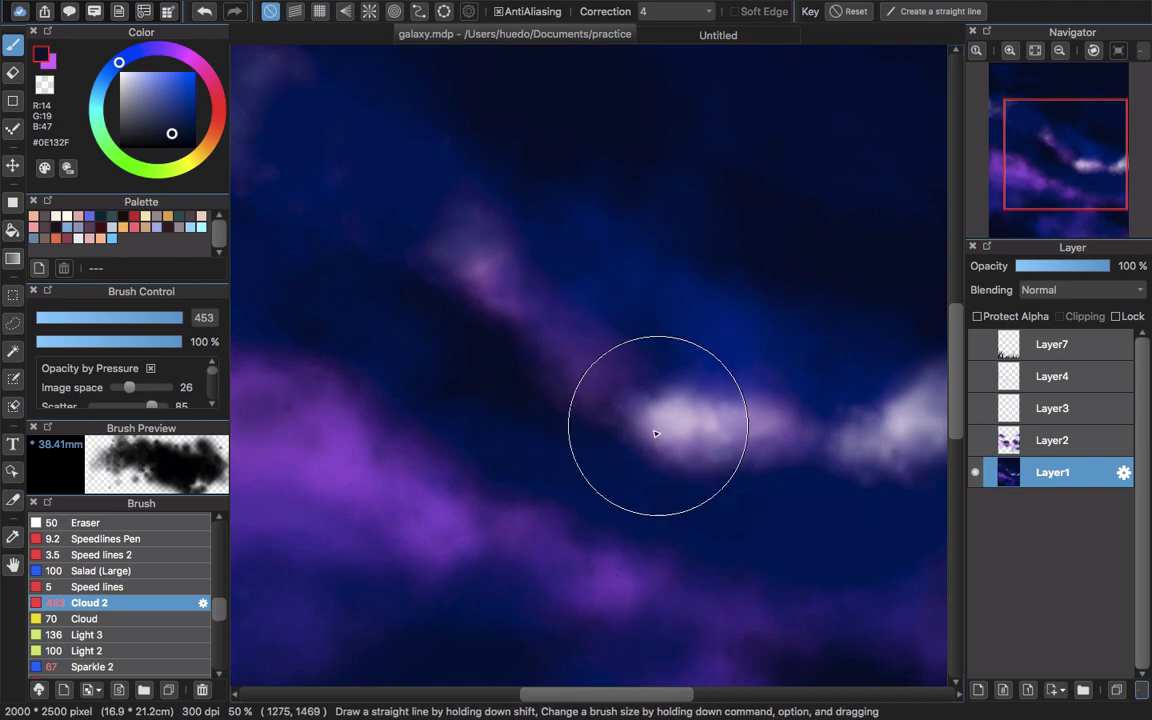
- Brighten the whitish cloud highlight on Layer1 with pale lavender #EDD5FF using the Cloud 2 brush at 264 px
left_click(689, 426, "alt")
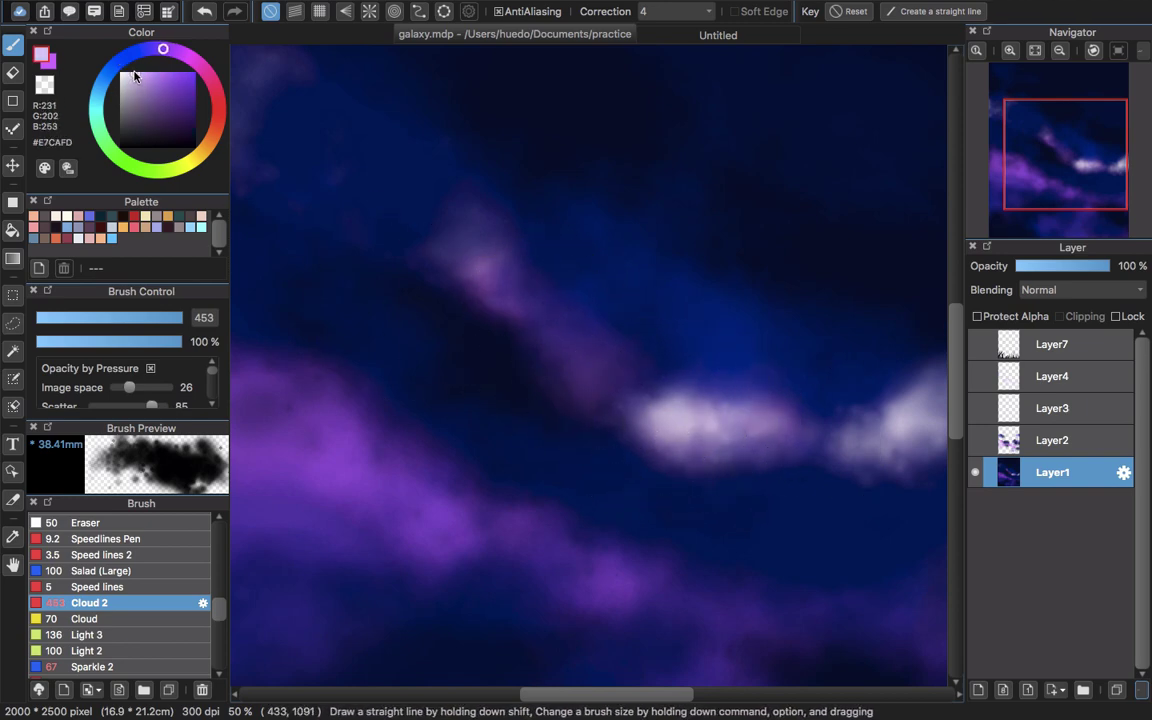
key("bracketleft")
key("bracketleft")
key("bracketleft")
left_click_drag(687, 398, 707, 428)
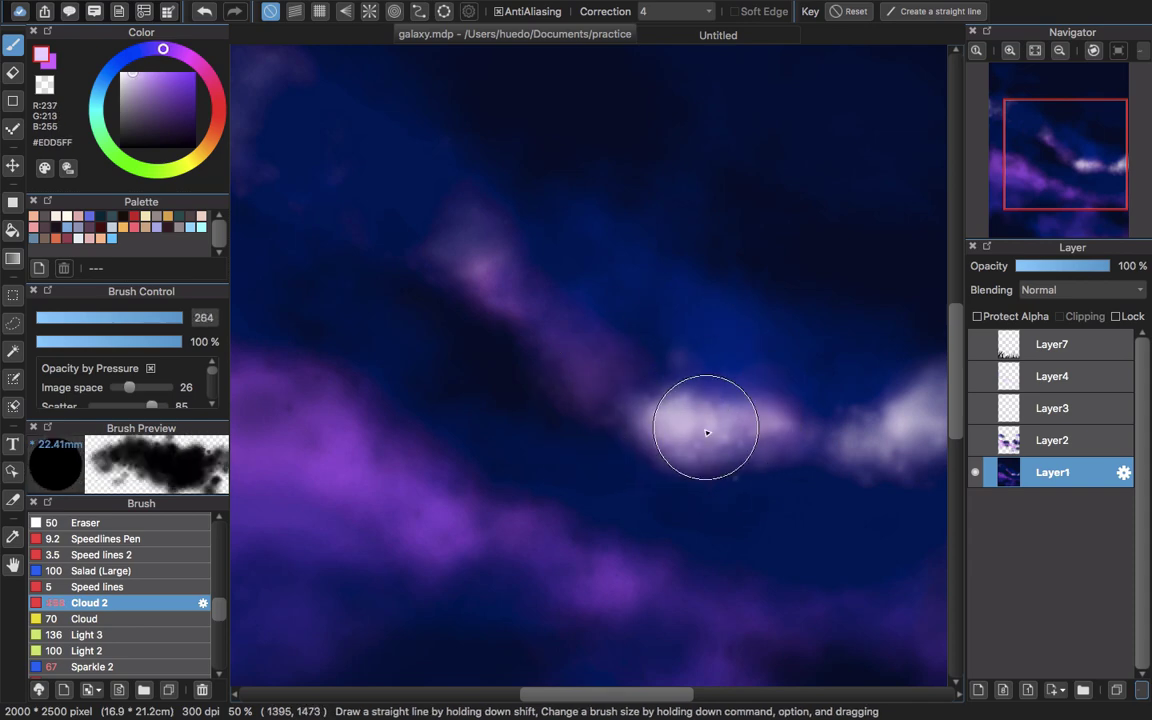
- Show Layer2 over the base clouds to examine its lighter cloud details, and hide it again
scroll(715, 405, "down", 3)
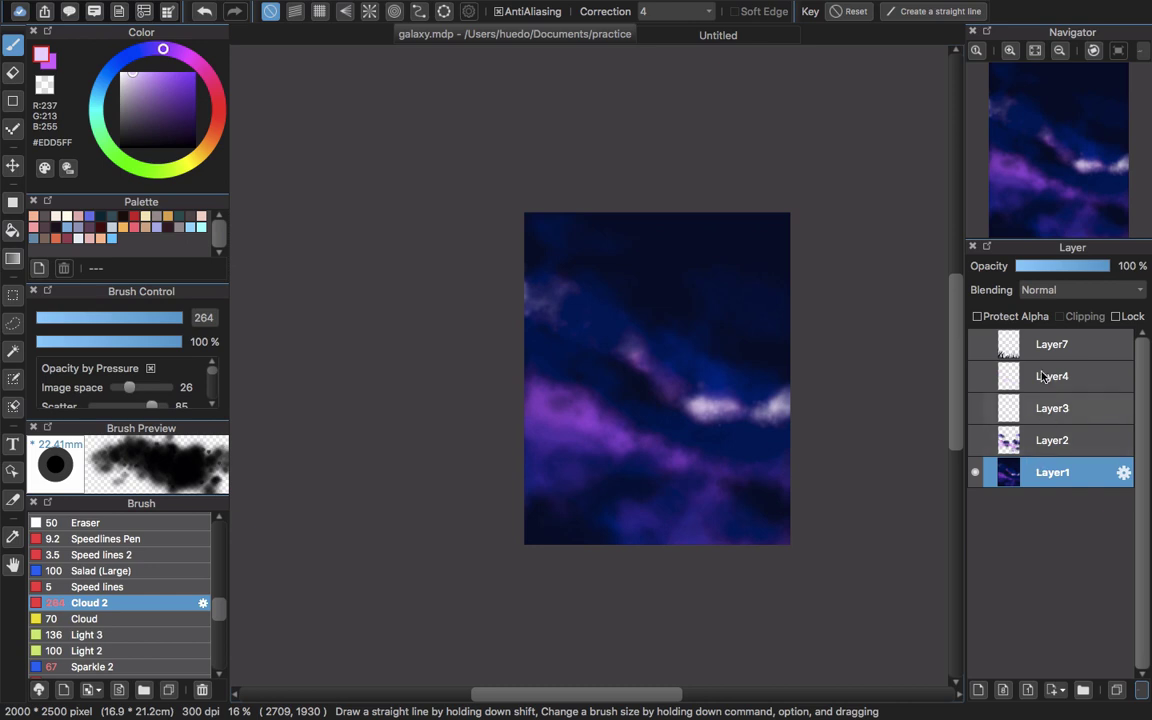
left_click(1060, 445)
left_click(975, 441)
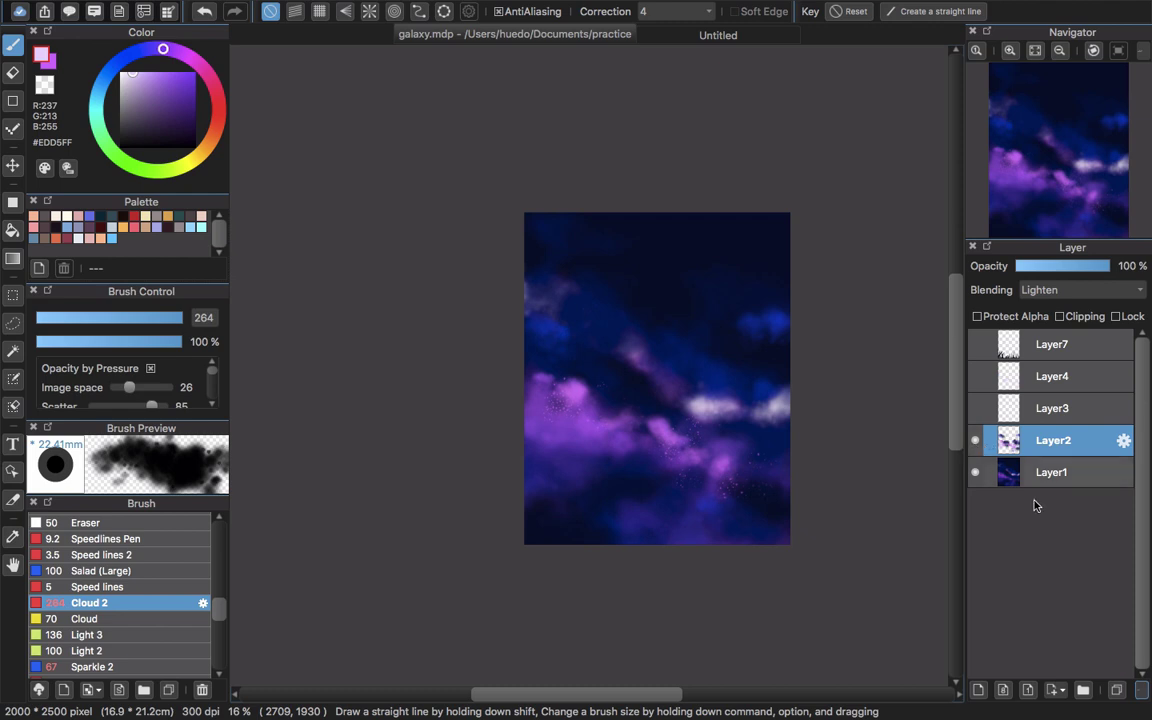
left_click(975, 440)
- Add a new layer directly above Layer1 and set its blending mode to Lighten
left_click(1050, 472)
left_click(978, 690)
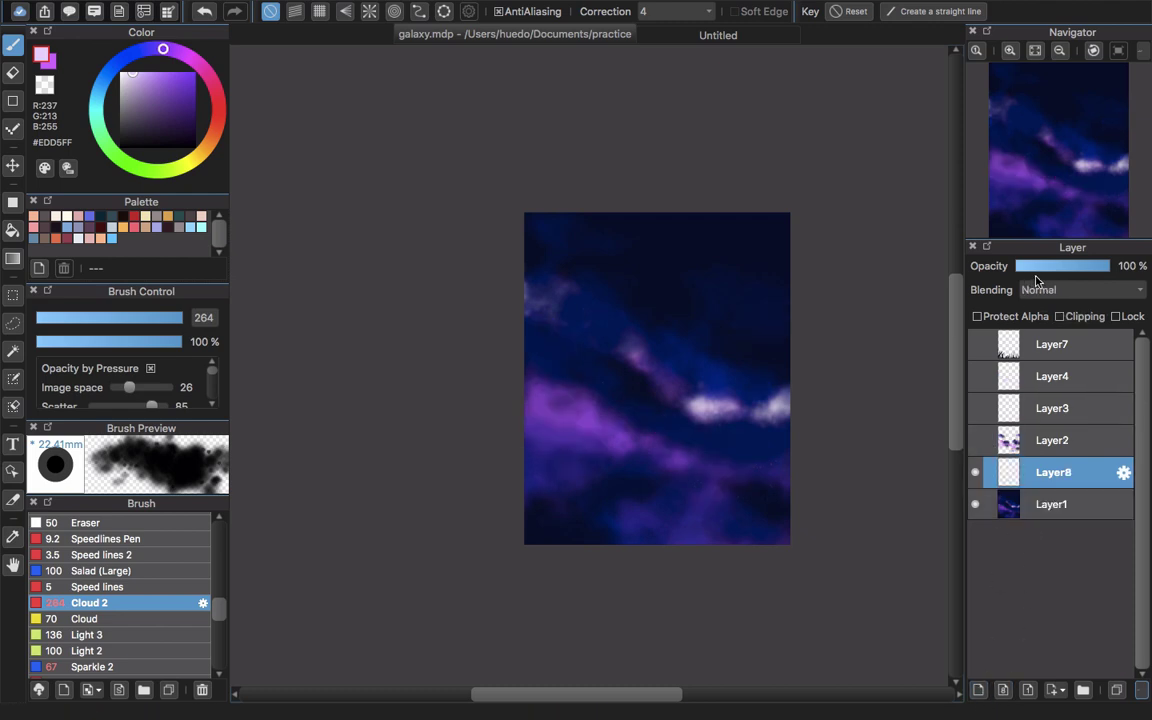
left_click(1035, 289)
left_click(1068, 378)
- Paint bright purple #C359FF clouds at 201 px along the purple band and the diagonal streak on the new layer
right_click(591, 408)
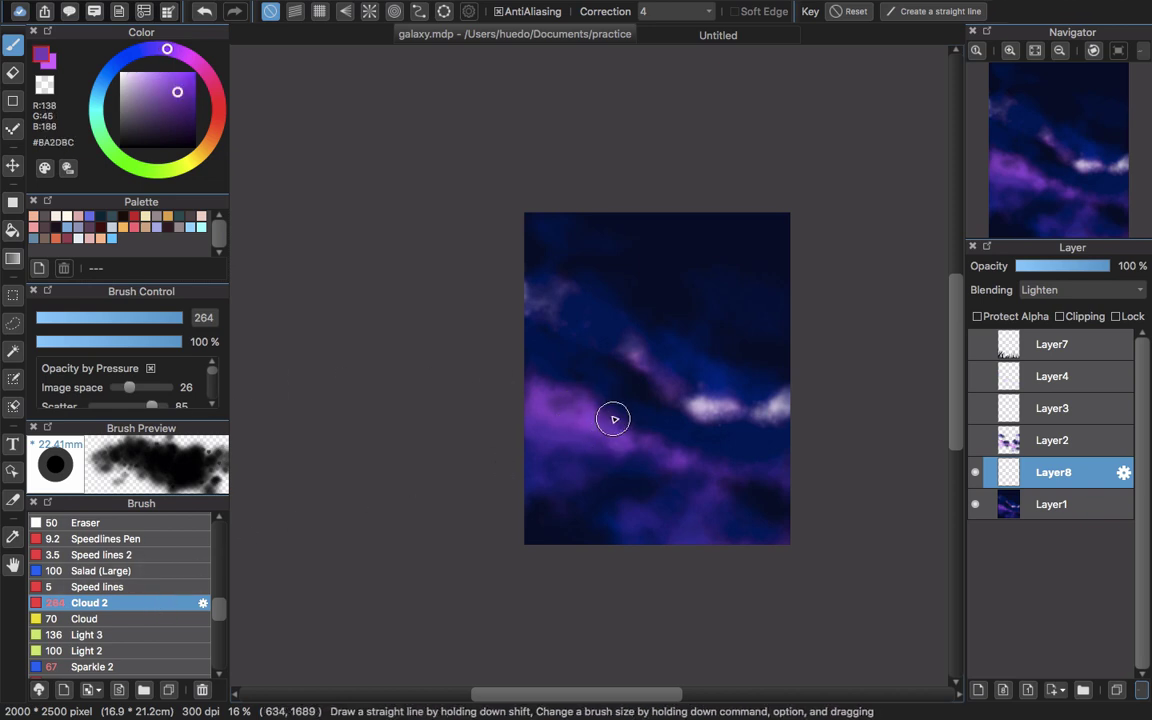
left_click_drag(593, 403, 573, 402)
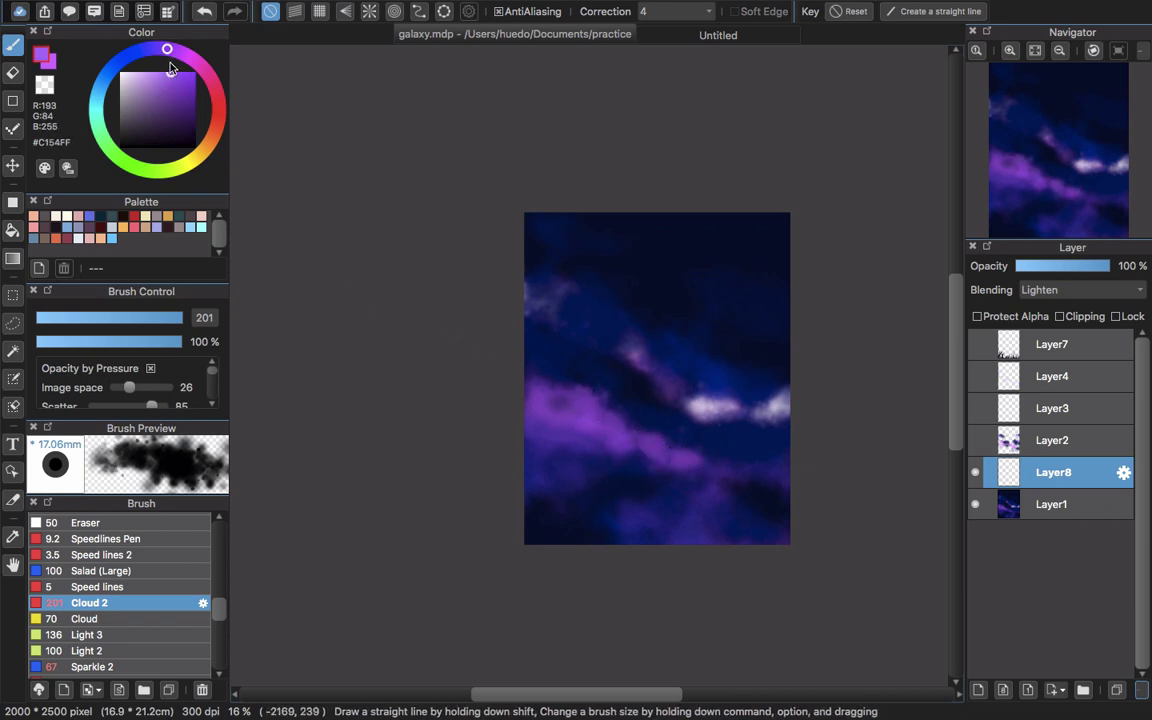
left_click_drag(580, 402, 620, 430)
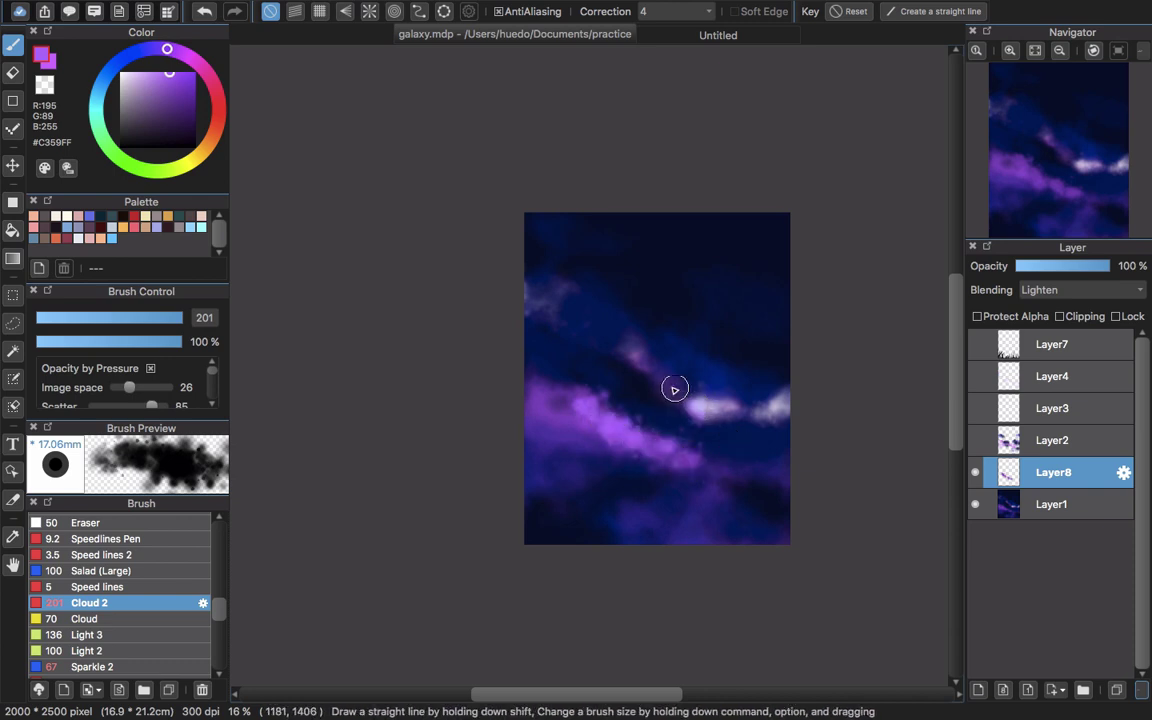
left_click_drag(646, 379, 665, 388)
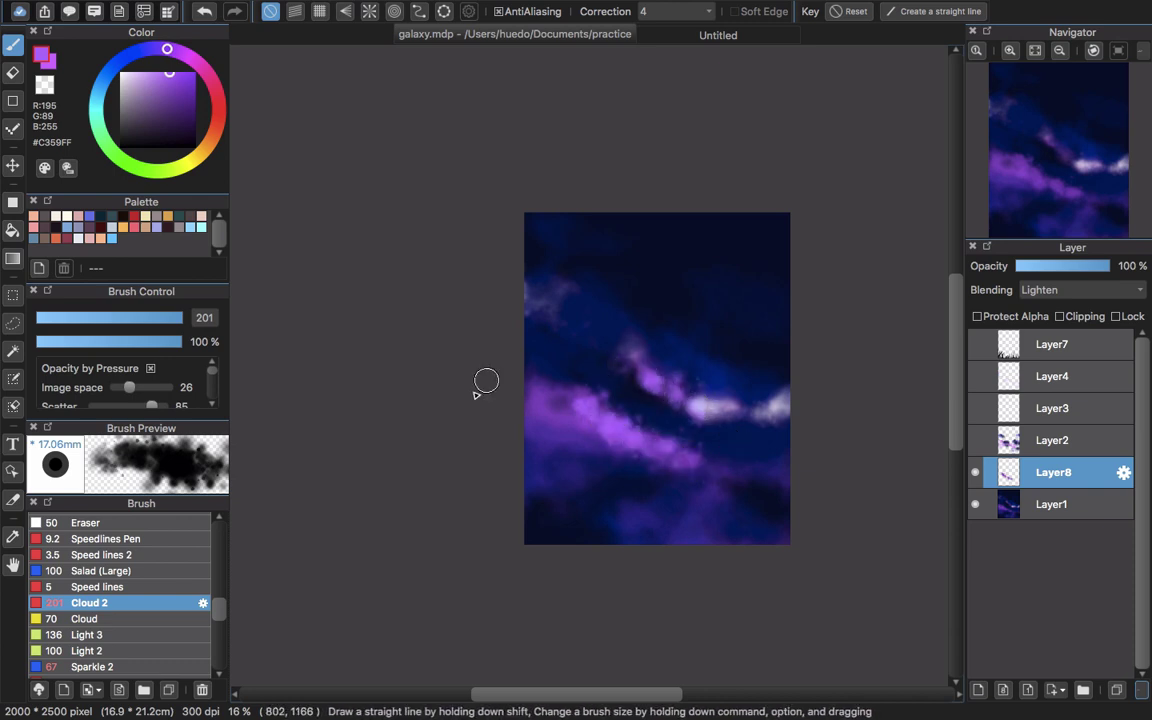
- Hide the new purple cloud layer and show Layer2 in its place
left_click(976, 473)
left_click(975, 440)
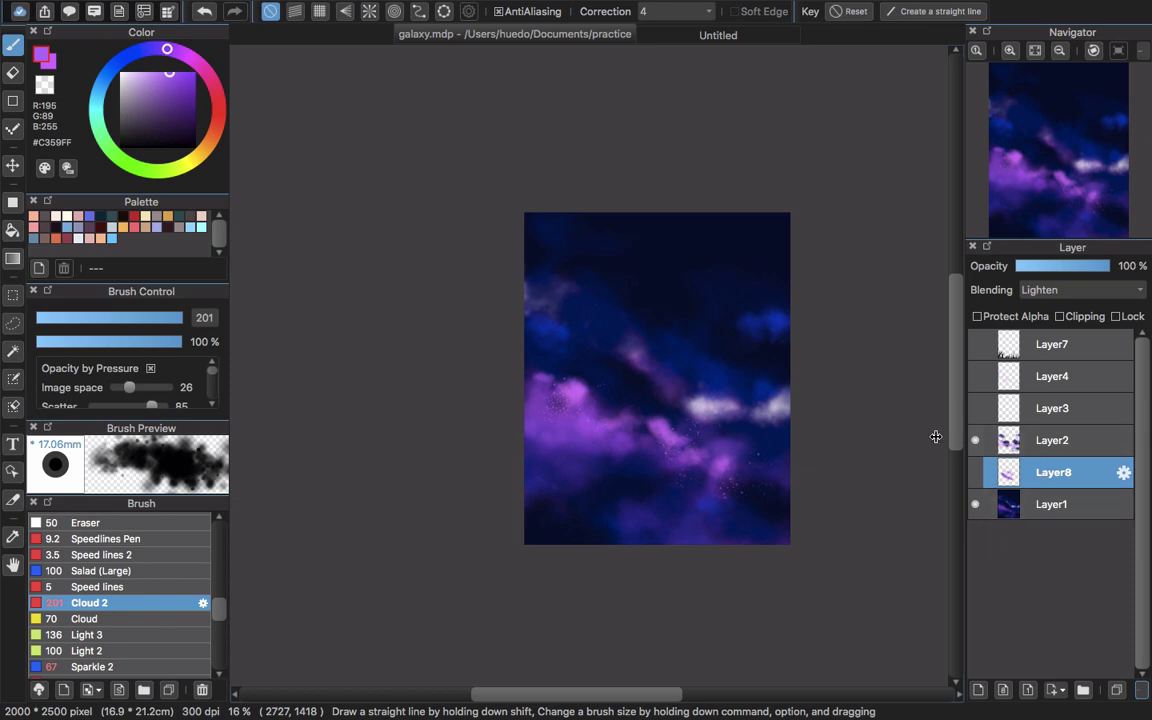
left_click_drag(607, 411, 415, 500)
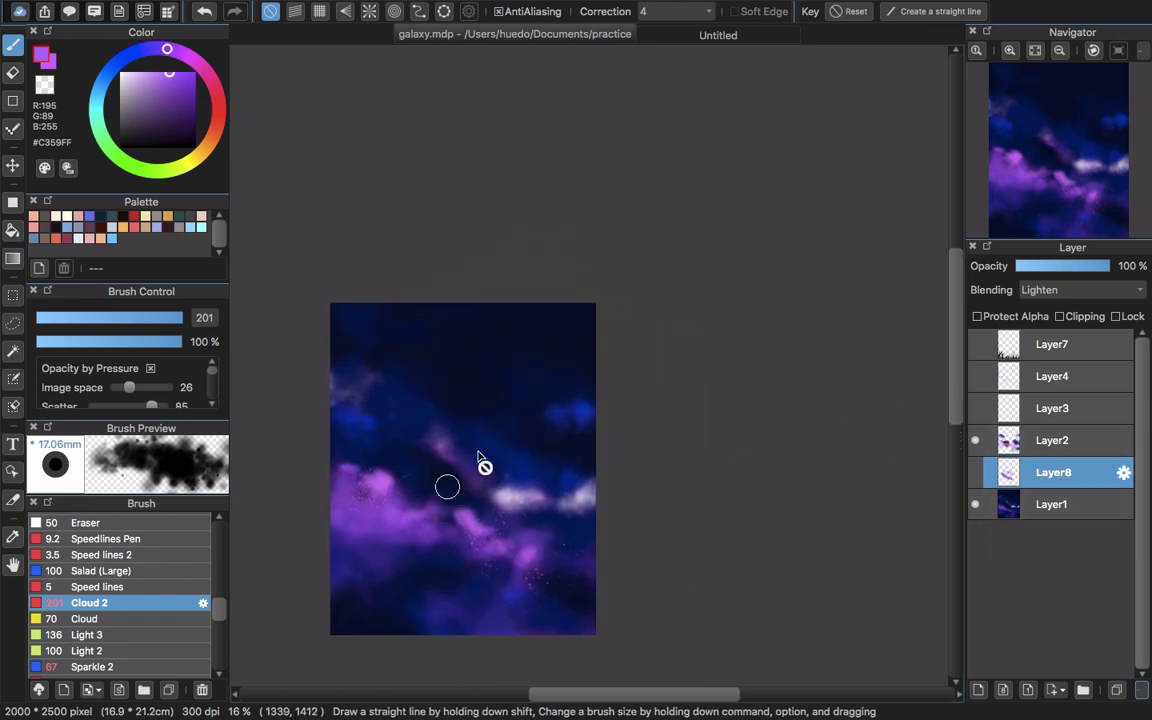
- Show and select Layer3 to examine its sparkles over the clouds, and hide it again
scroll(709, 434, "up", 2)
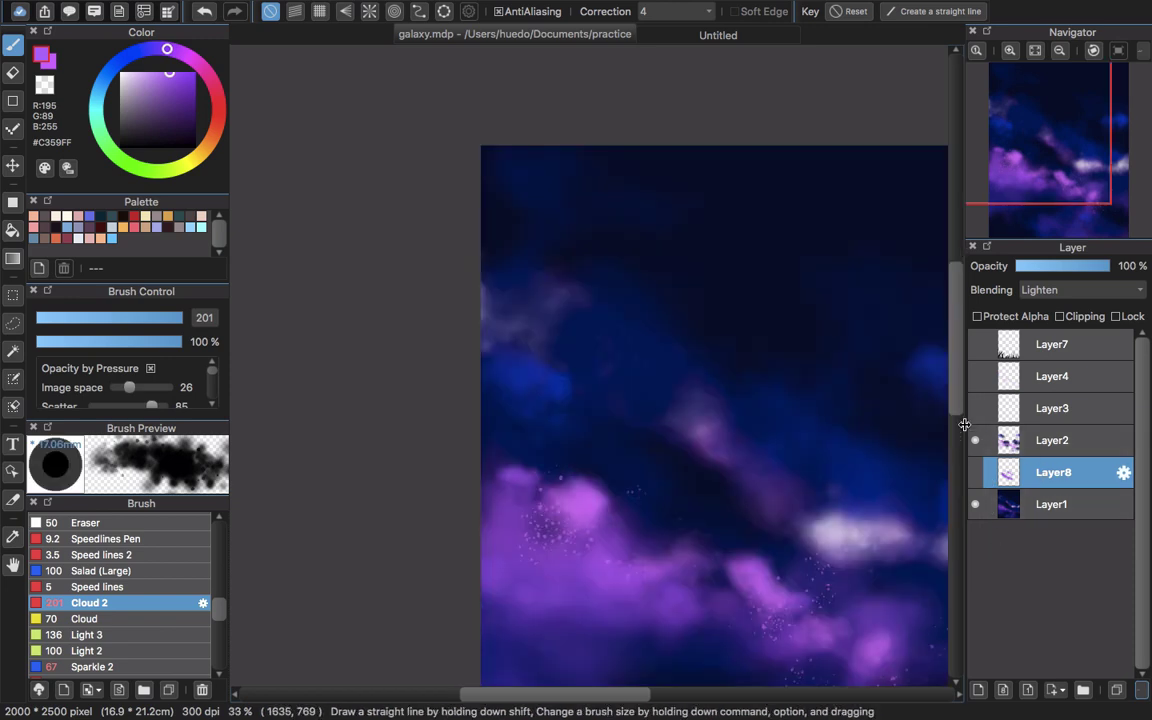
left_click(1024, 410)
left_click_drag(902, 468, 566, 393)
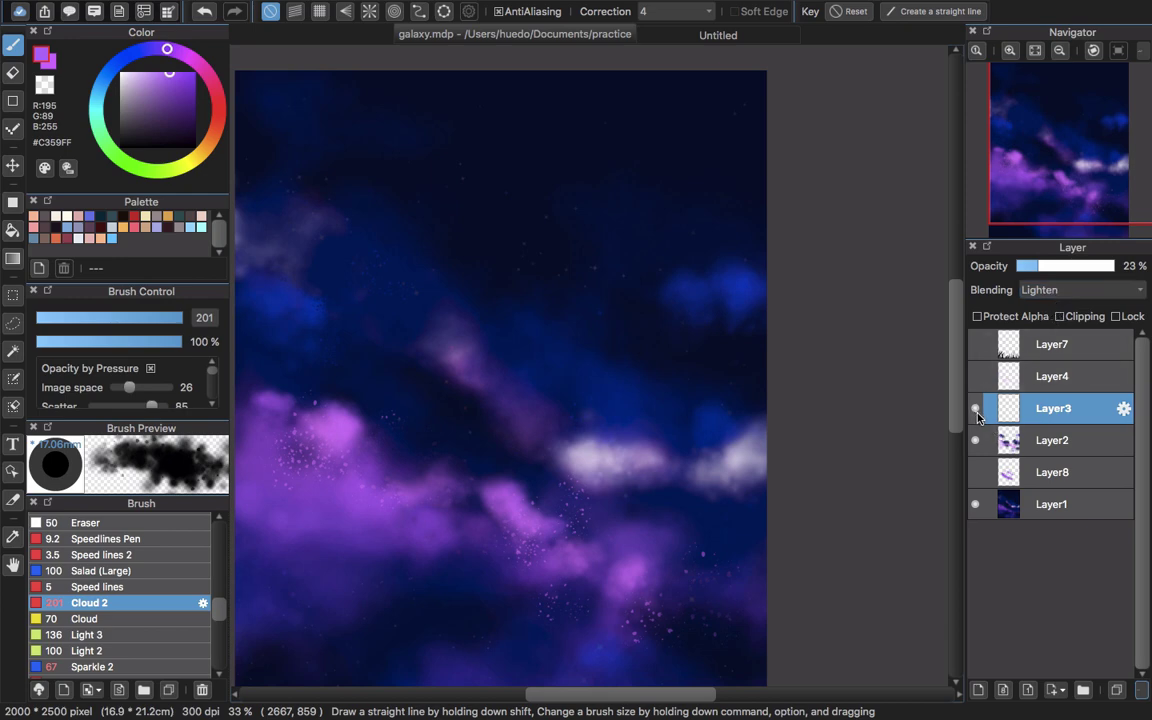
scroll(576, 437, "down", 2)
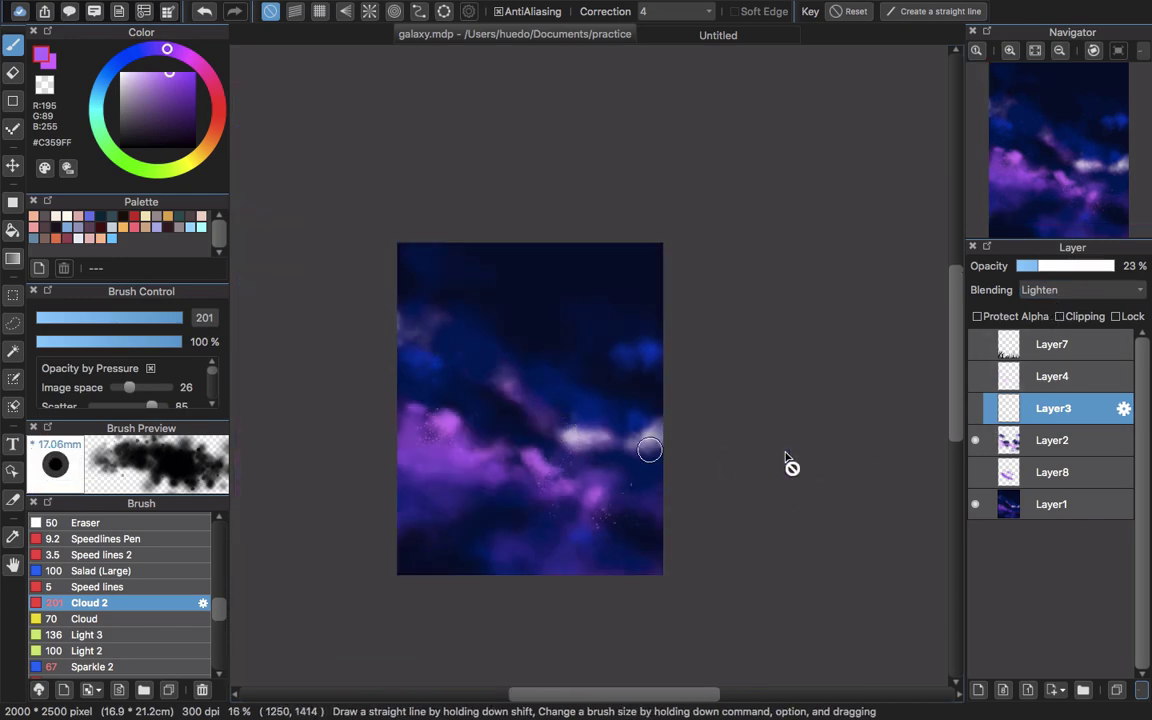
- Add a new layer above Layer2 and set its blending mode to Lighten
left_click(1018, 438)
left_click(979, 690)
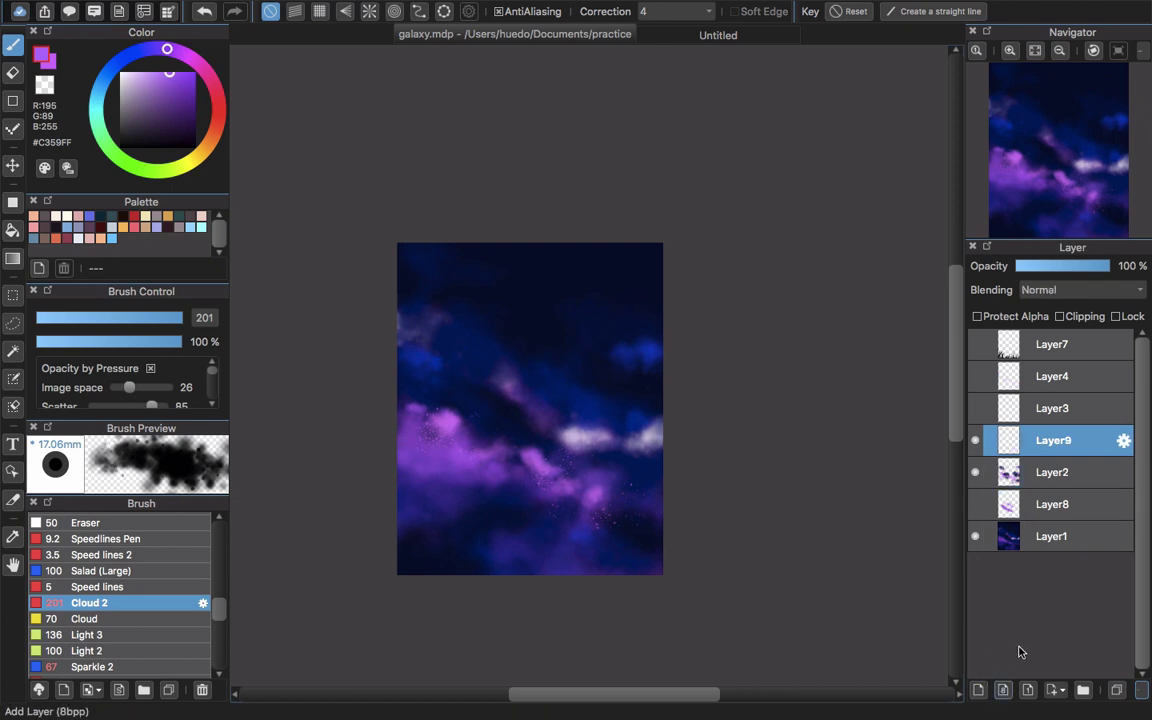
left_click(1045, 290)
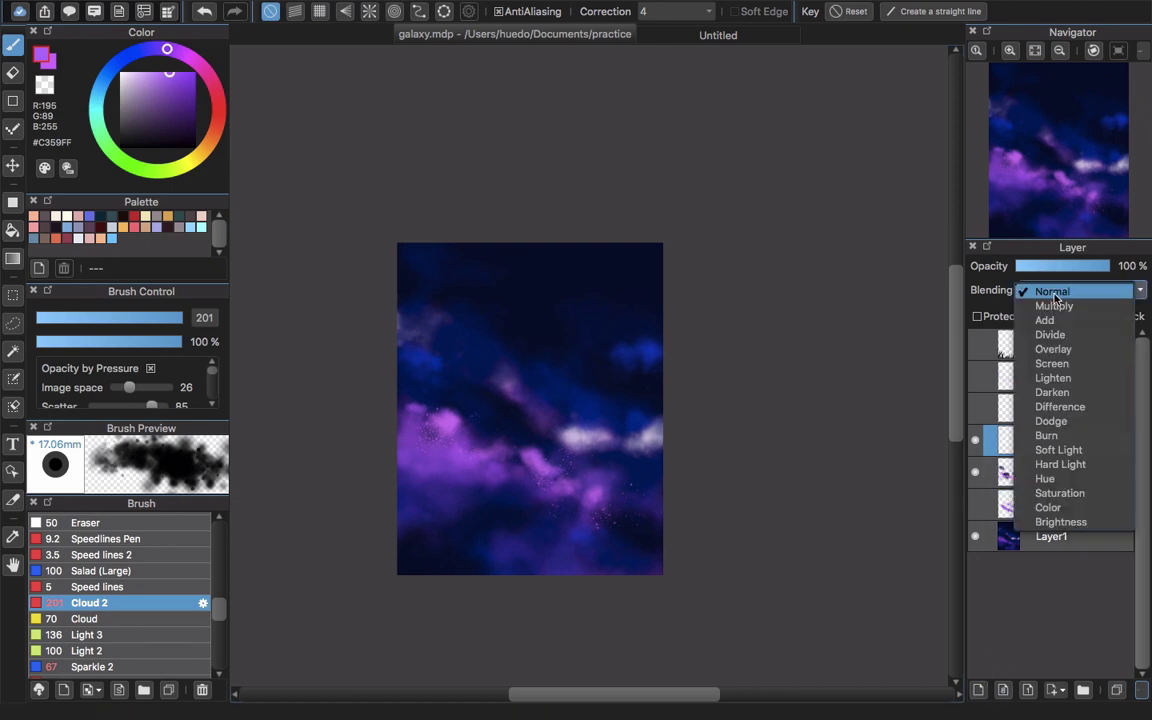
left_click(1055, 378)
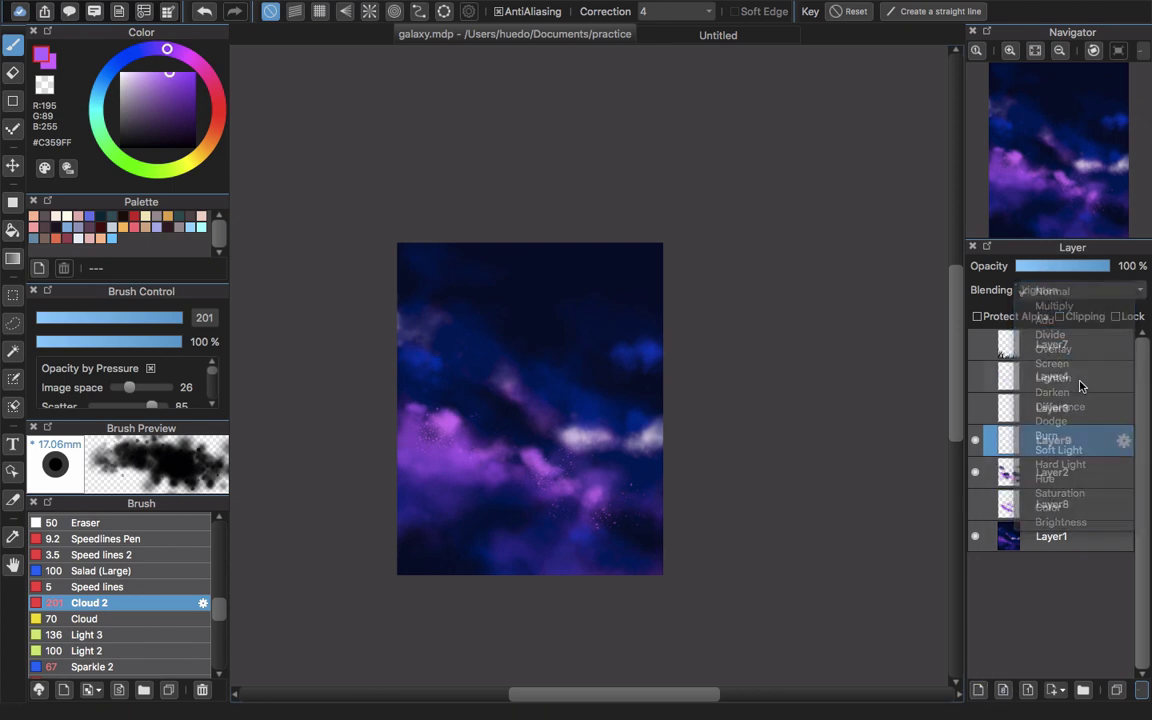
- Scatter small stars across the sky on the new layer with the Sparkle Brush at 391 px
scroll(196, 556, "down", 5)
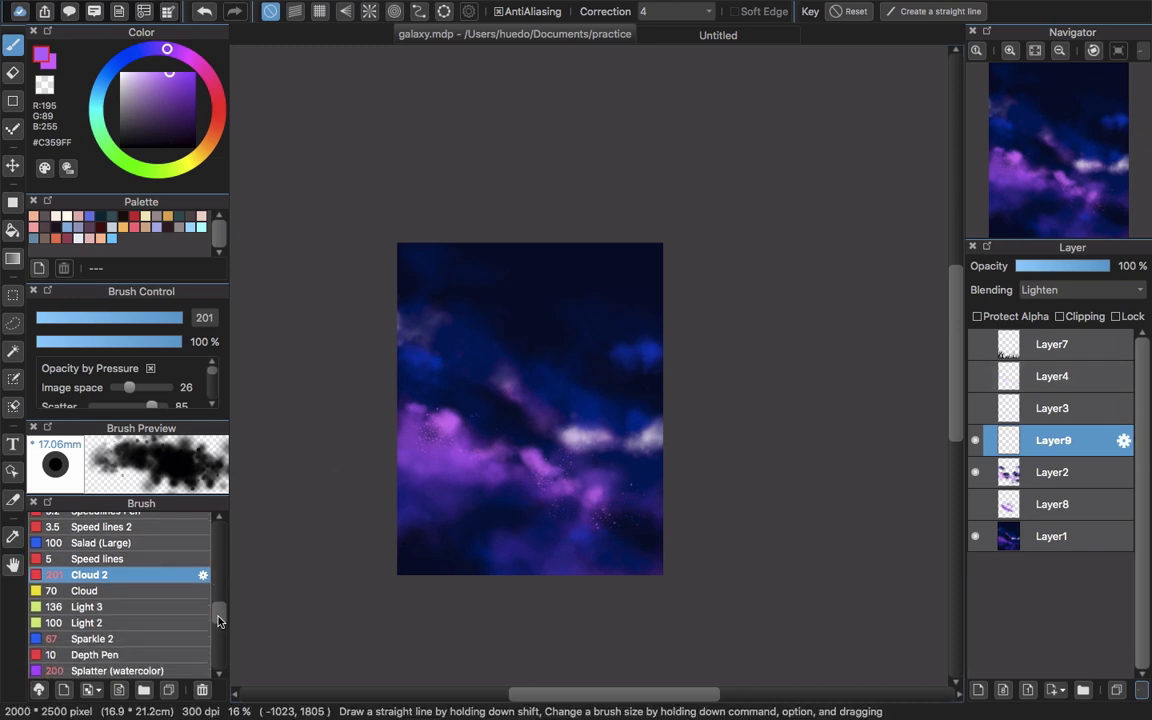
left_click(150, 590)
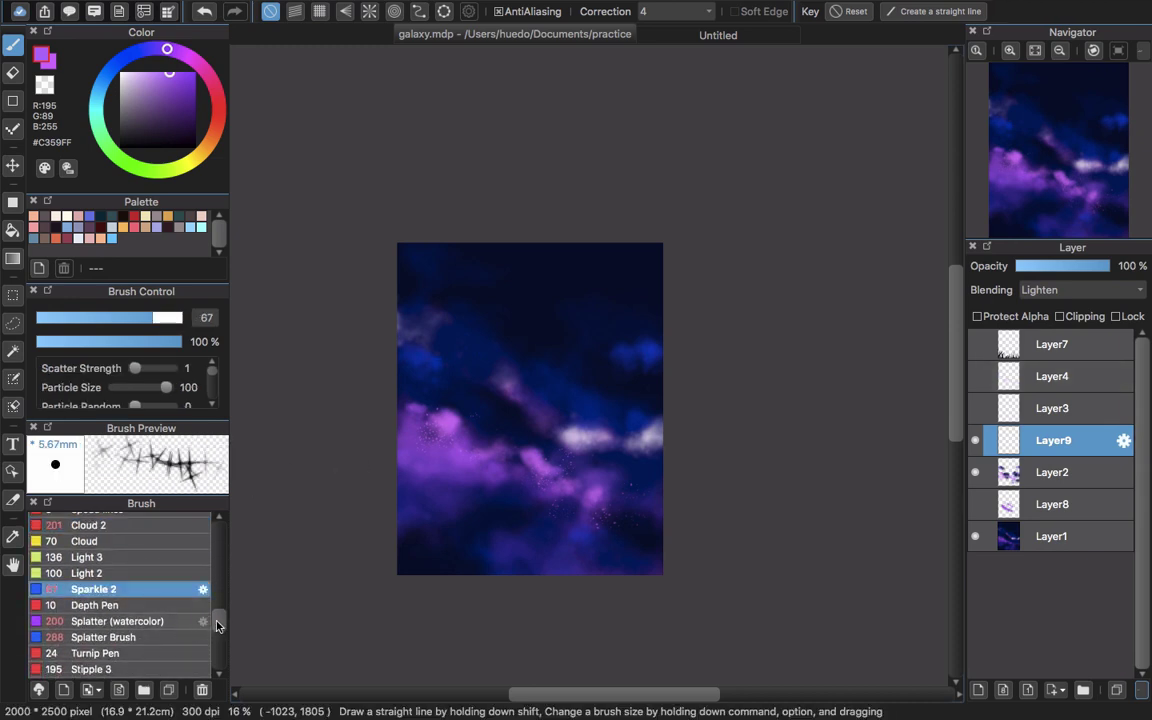
scroll(216, 625, "down", 3)
mouse_move(218, 630)
left_mouse_down()
mouse_move(218, 641)
mouse_move(213, 598)
left_mouse_up()
left_click(120, 574)
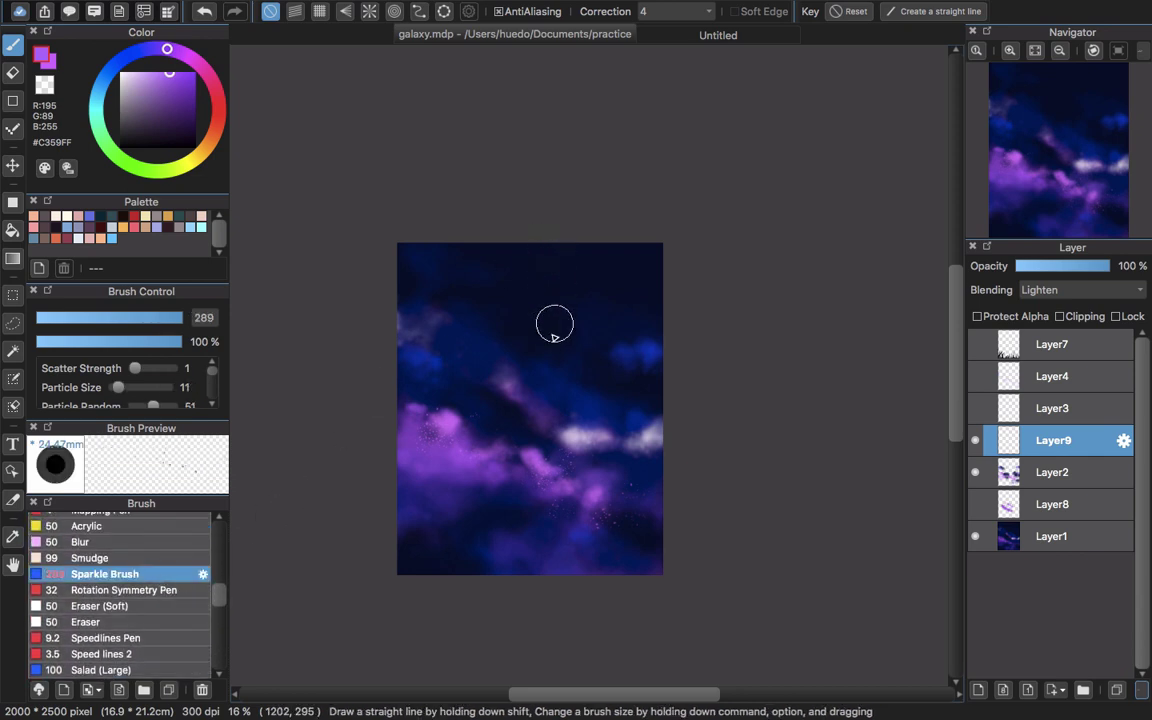
key("]")
key("]")
key("]")
key("]")
key("]")
key("[")
left_click_drag(513, 346, 501, 342)
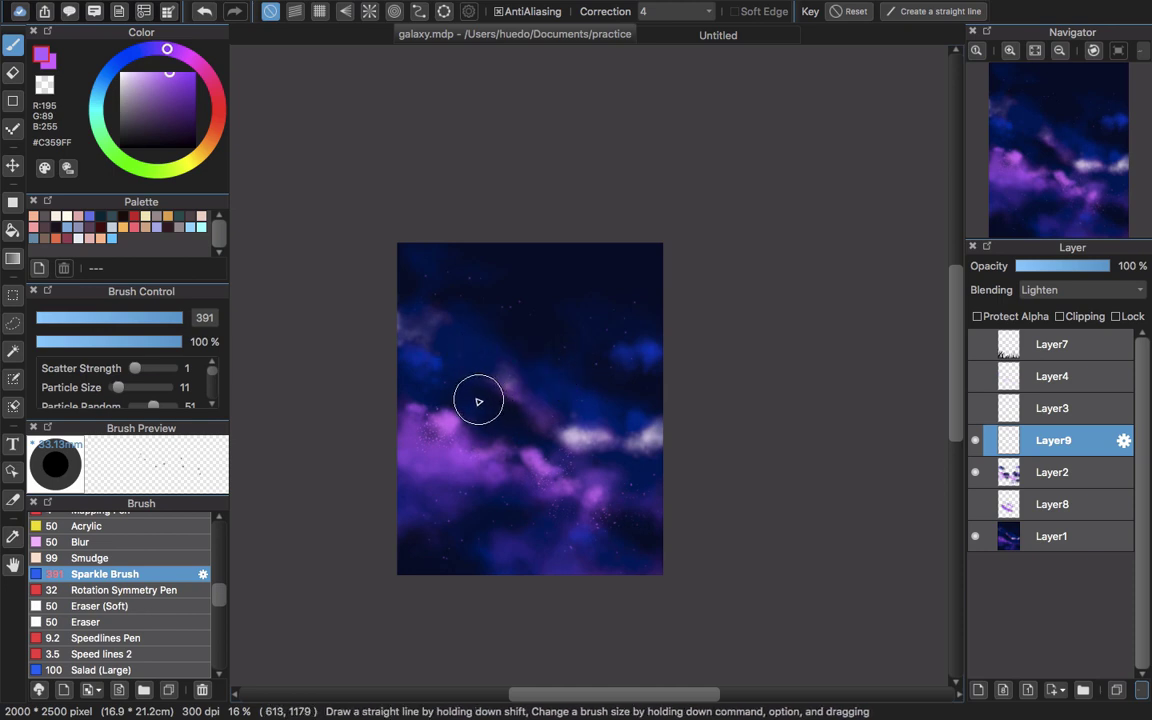
key("super+a")
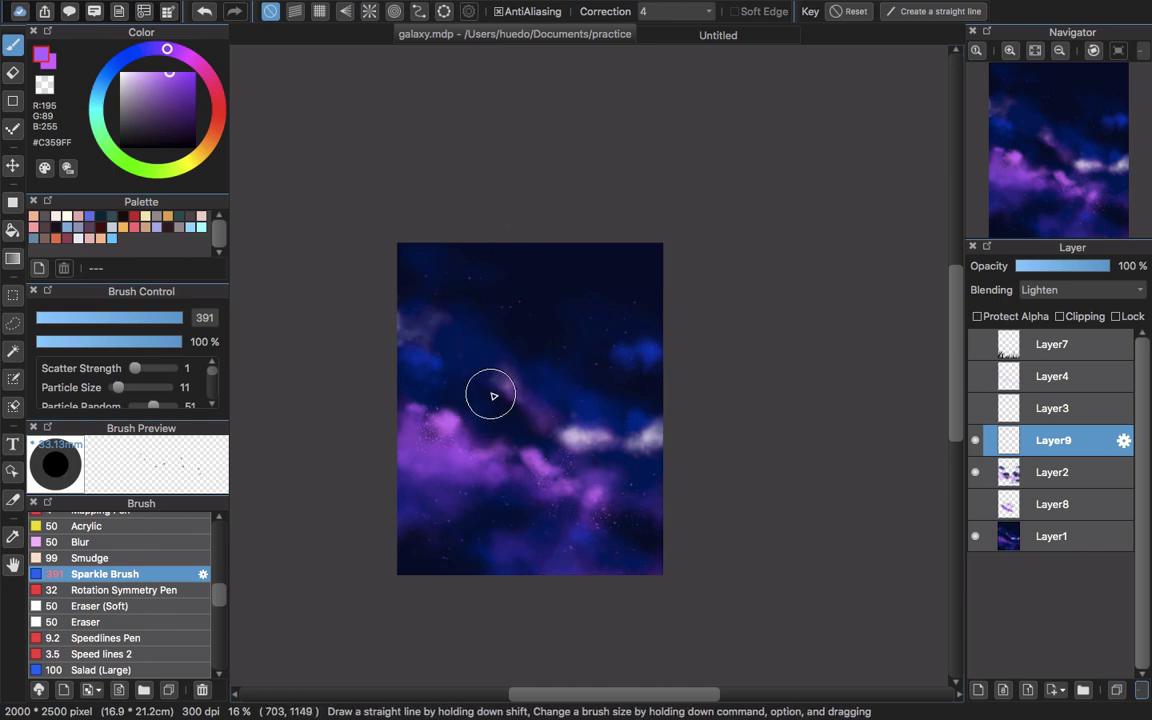
- Hide Layer9, then show and select Layer3 with its opacity raised to 100% to inspect its stars
left_click(976, 408)
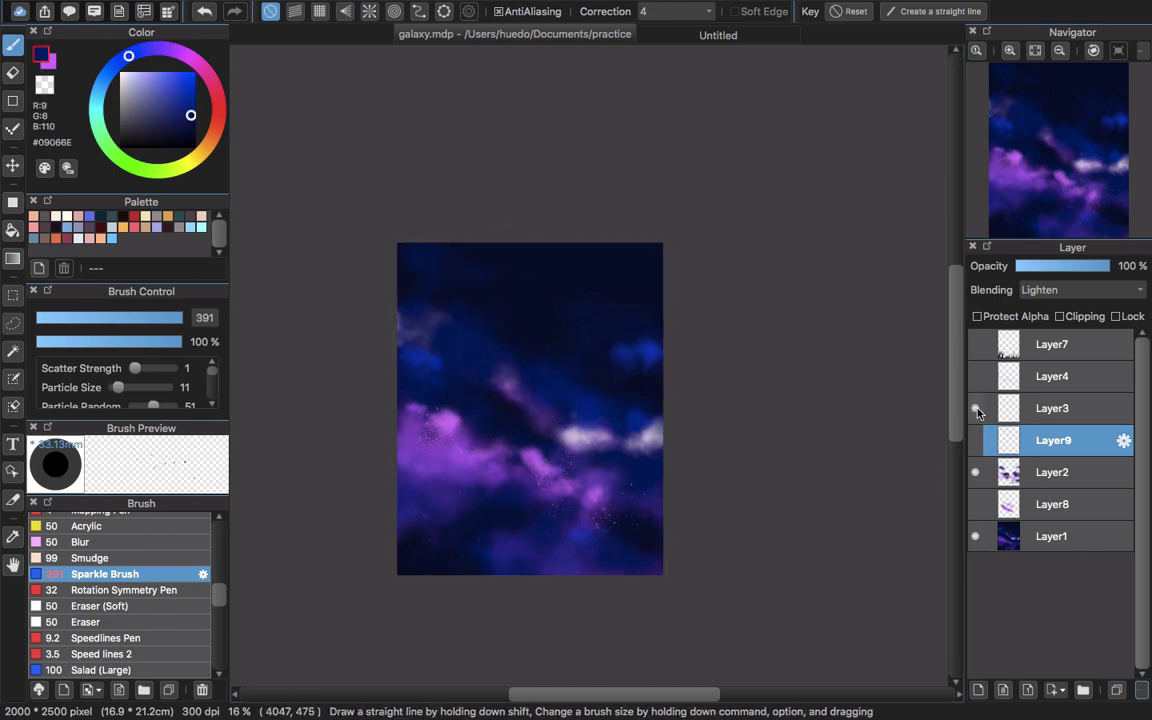
left_click(1052, 407)
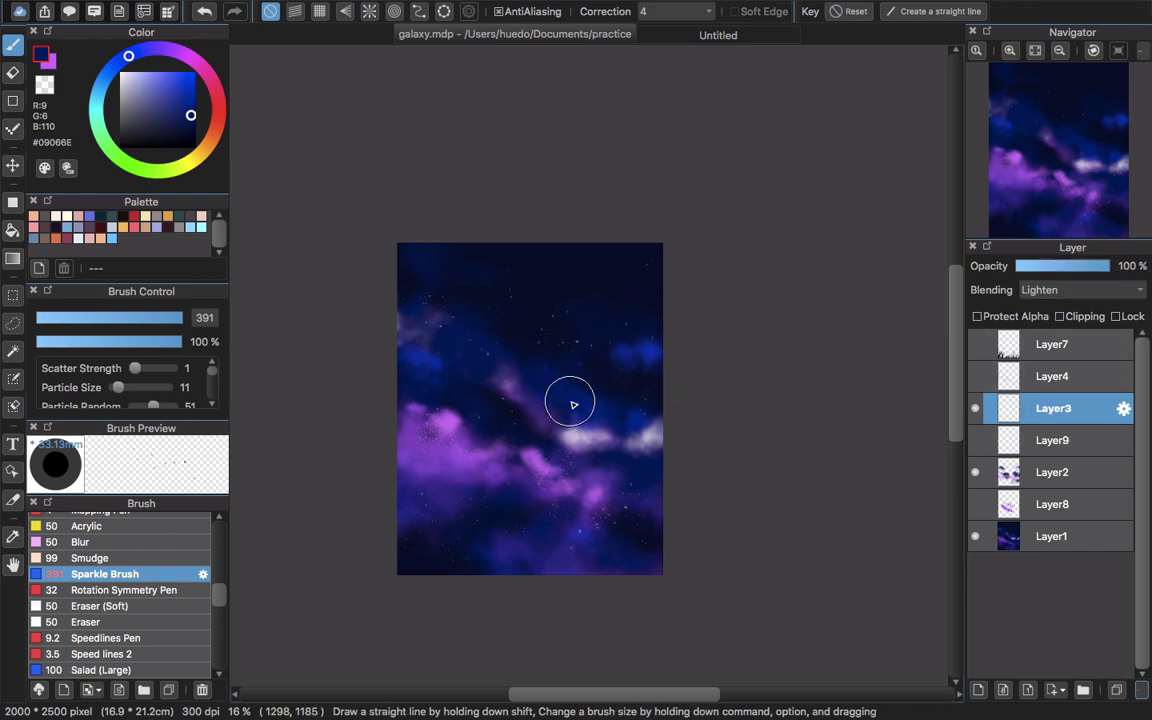
scroll(571, 404, "up", 5)
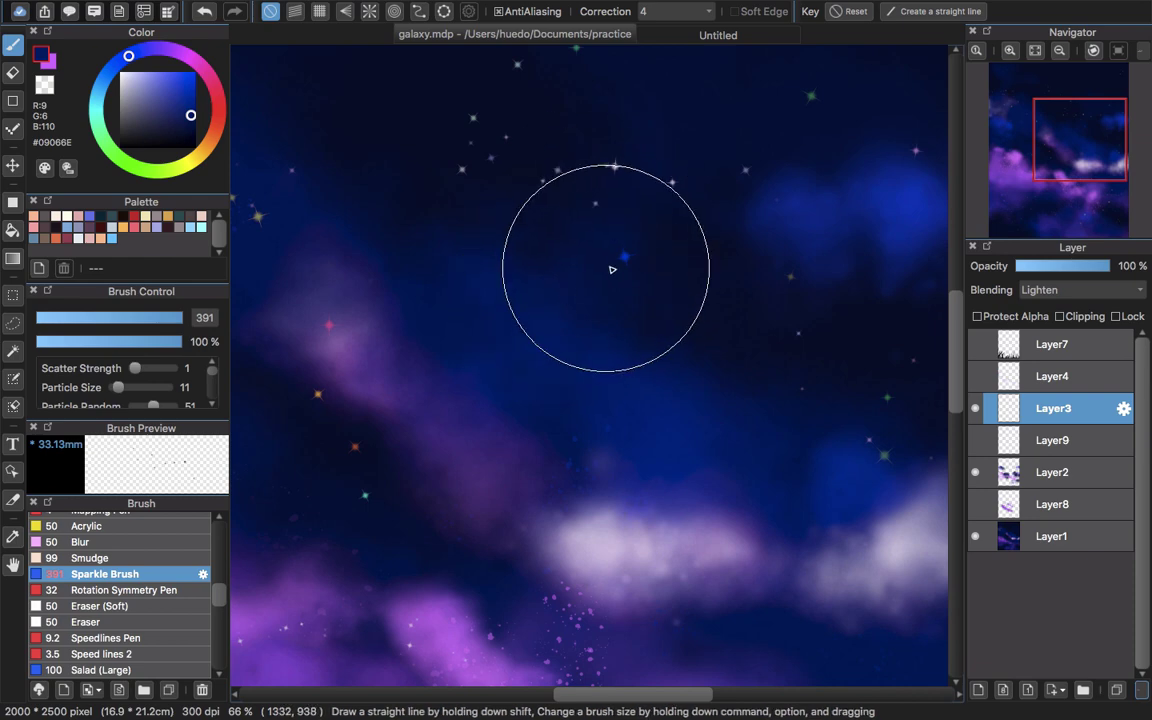
- Lower Layer3's opacity to 31% so its stars fade into the sky
scroll(622, 220, "down", 5)
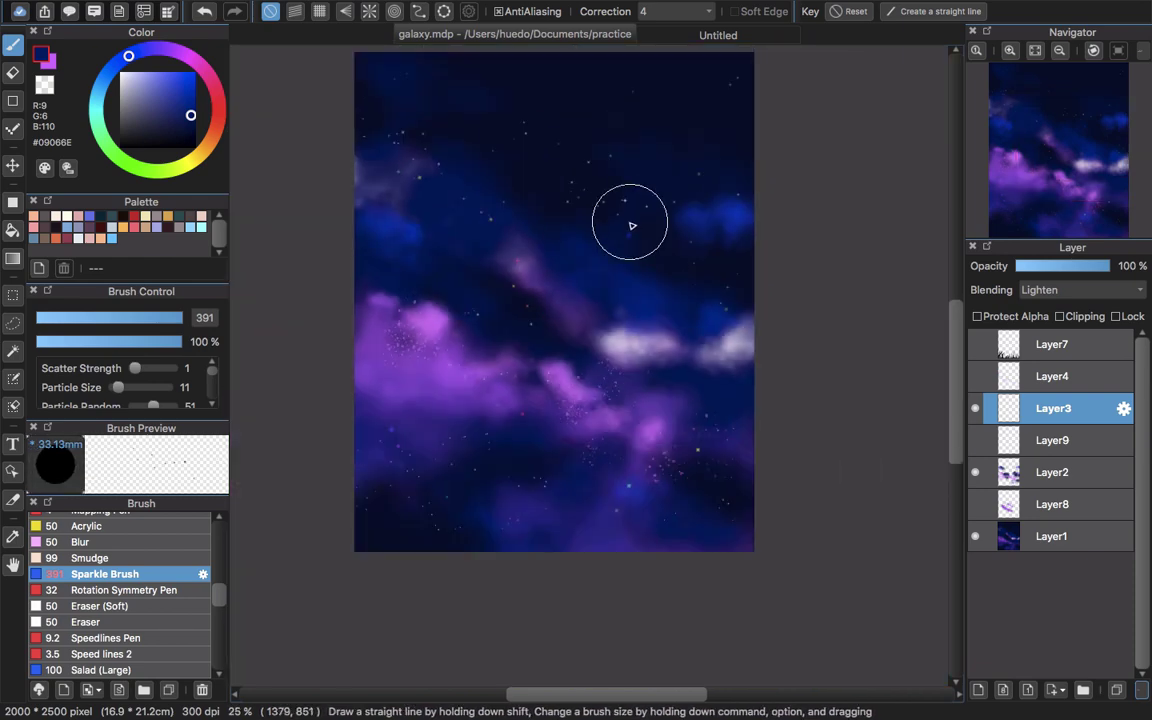
scroll(609, 229, "up", 2)
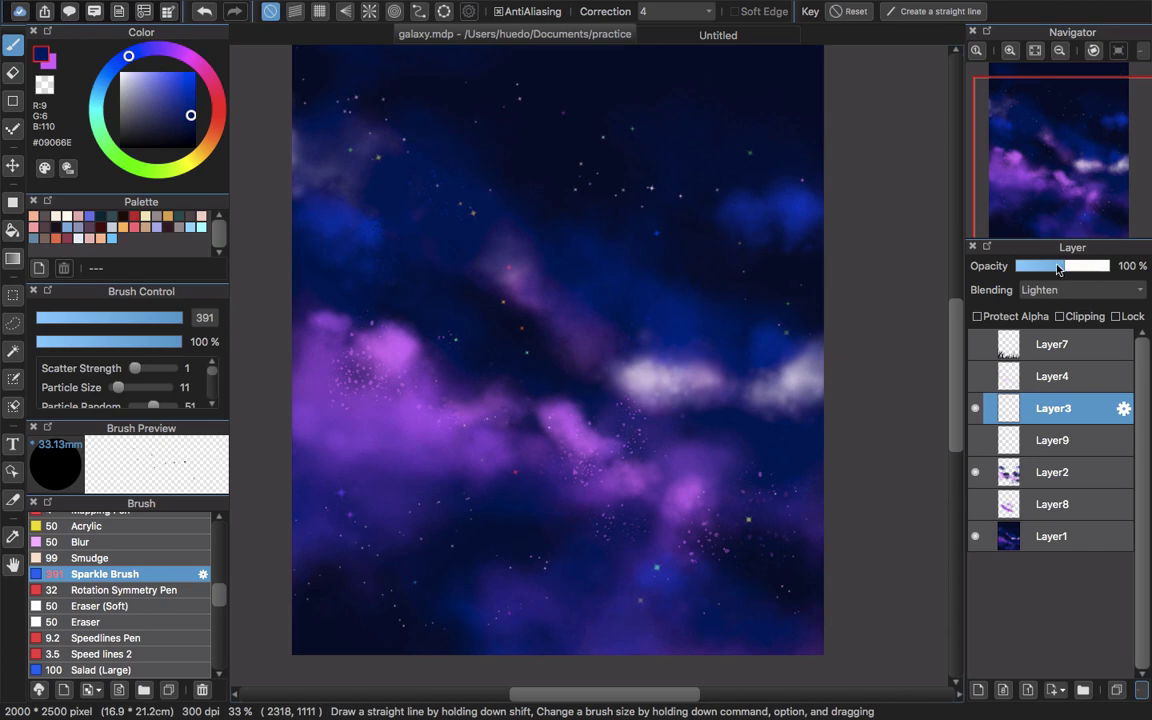
left_click_drag(1033, 268, 1028, 273)
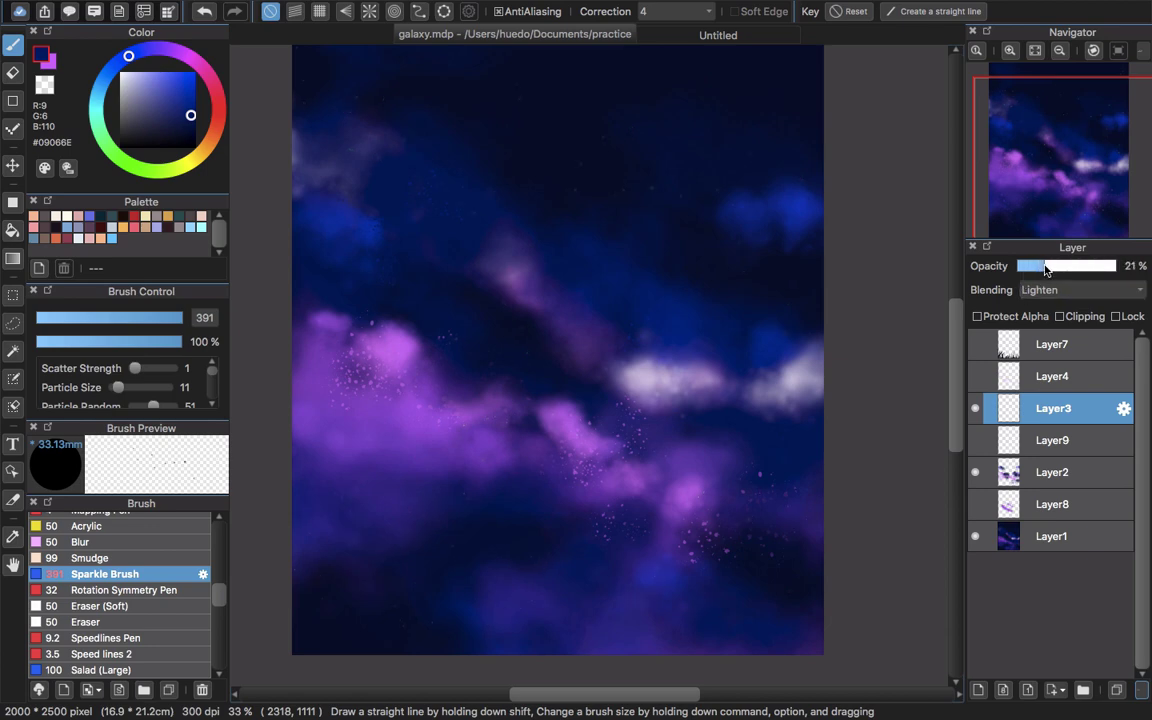
scroll(668, 334, "down", 2)
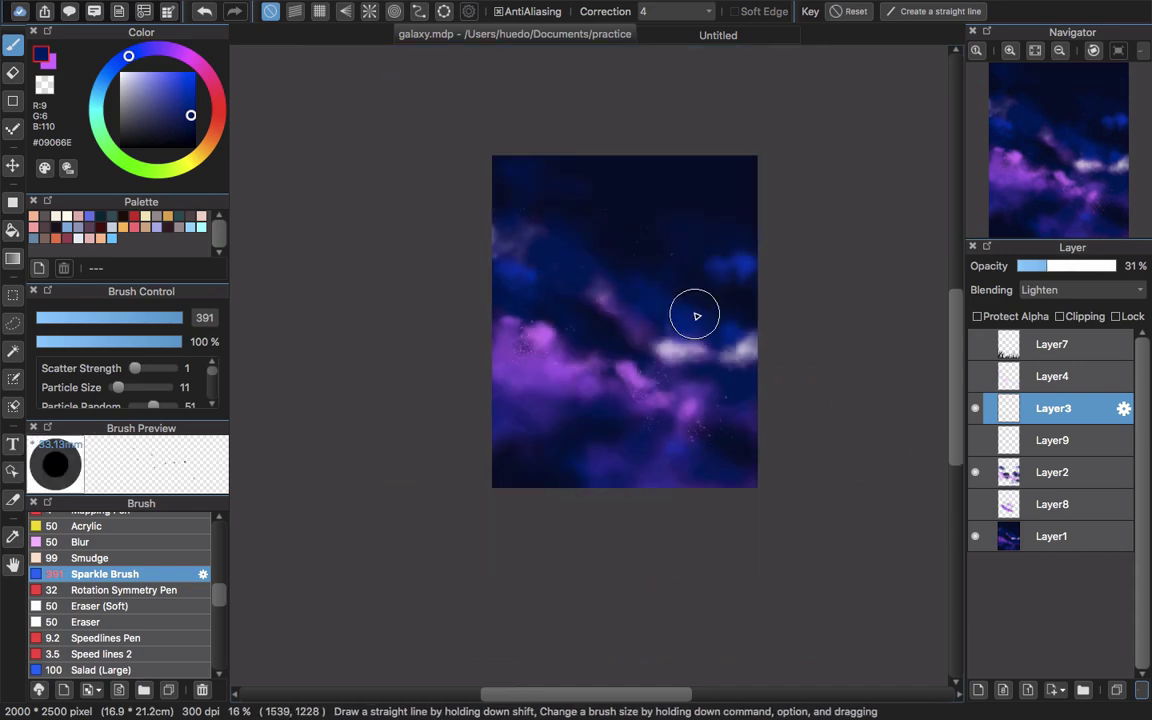
scroll(704, 250, "up", 1)
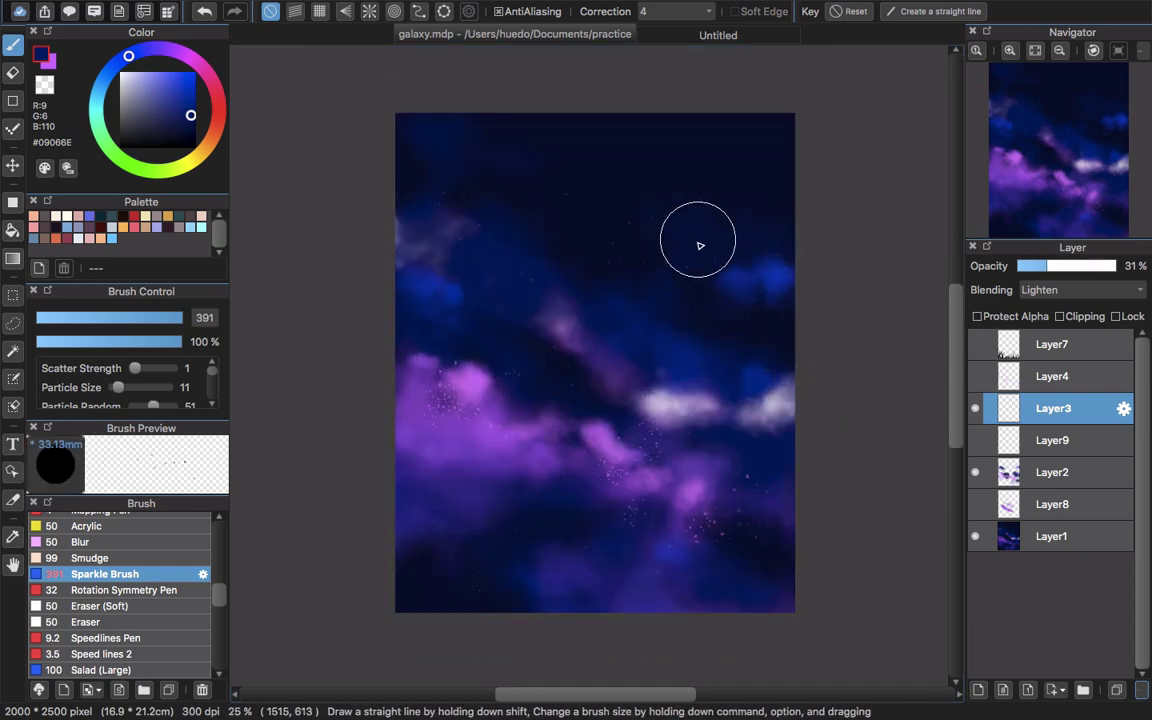
- Select and show Layer4 to examine its Add-mode cloud glow and stars, and hide it again
left_click(1030, 380)
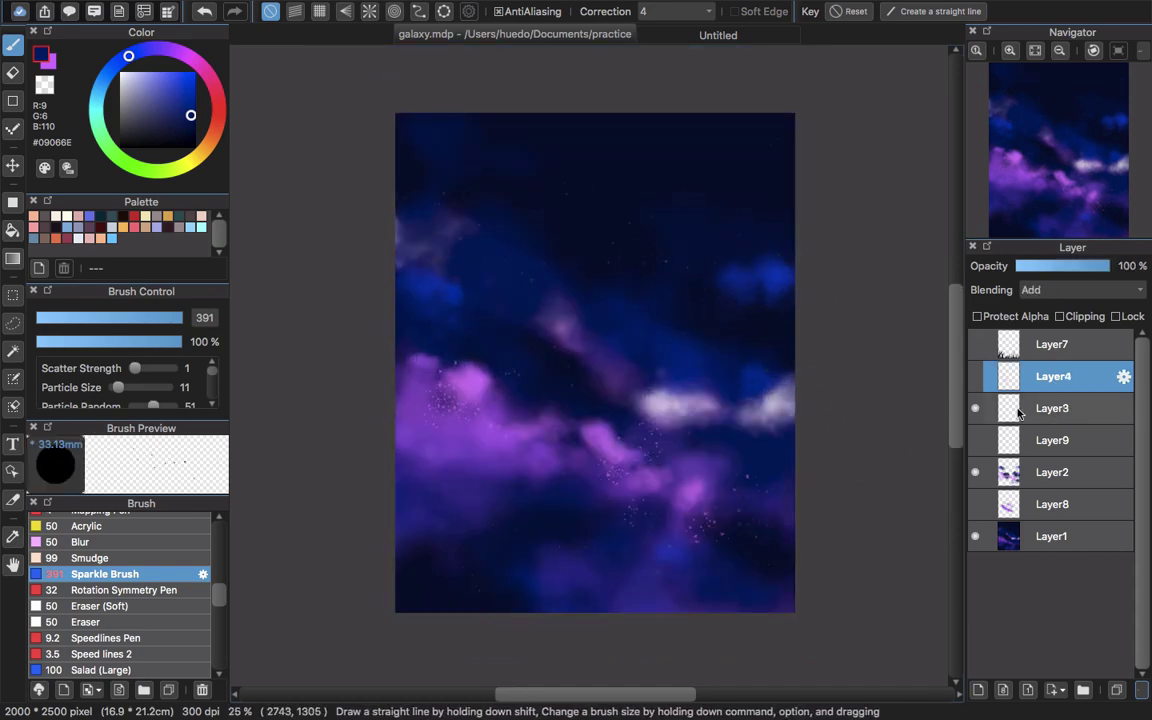
left_click(975, 378)
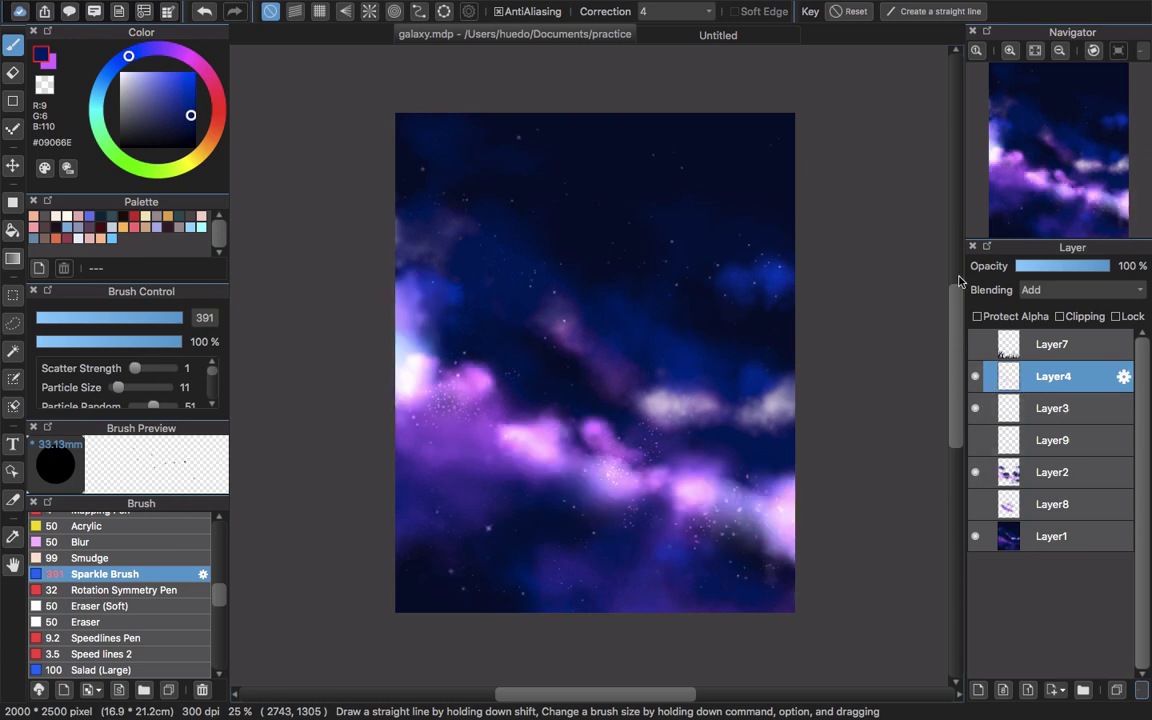
left_click(975, 376)
- Create a new layer above Layer3 and set its blending mode to Add
left_click(1030, 408)
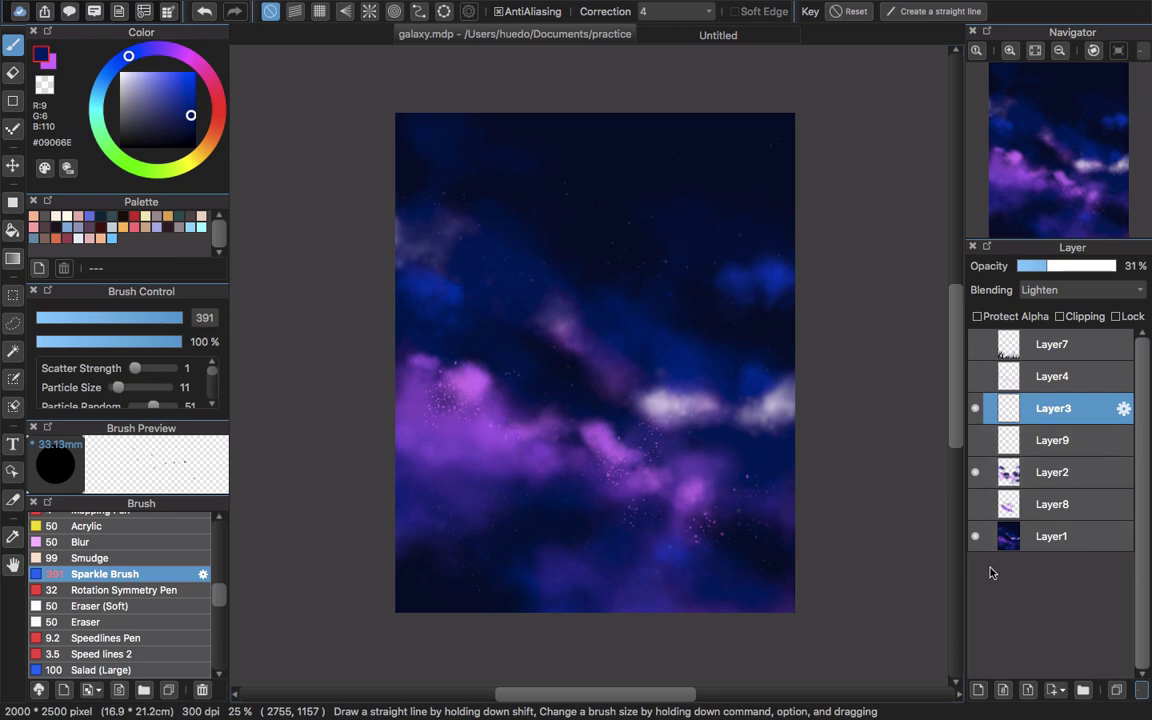
left_click(978, 690)
left_click(1071, 292)
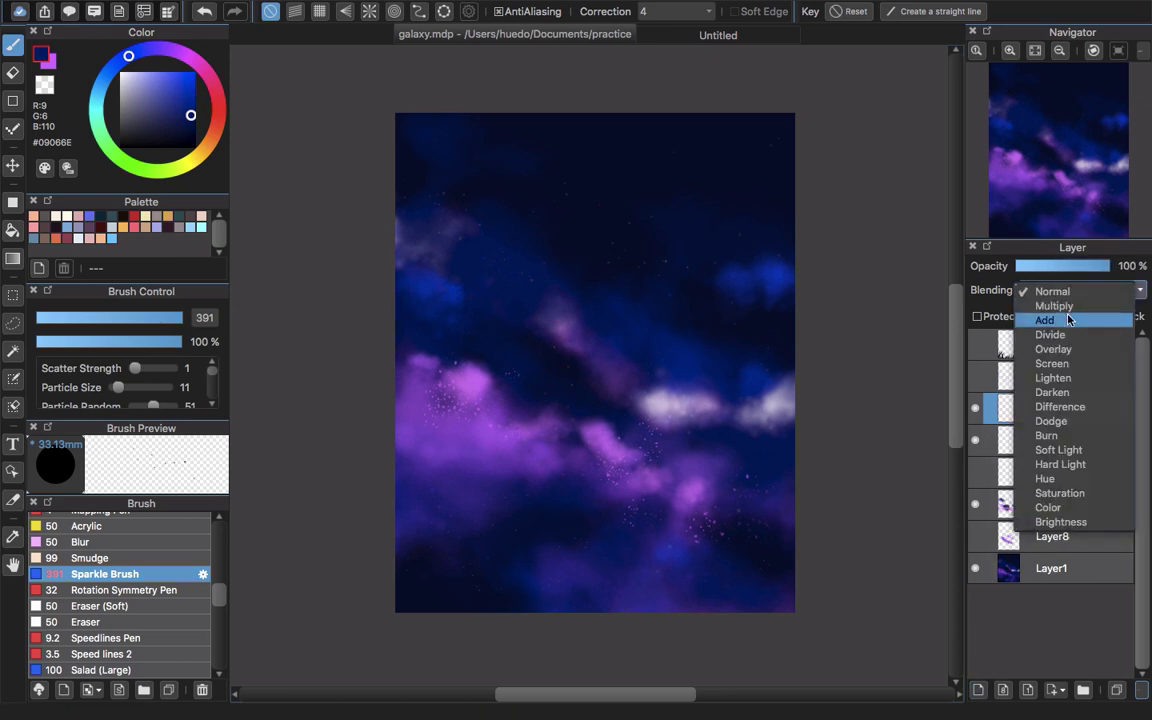
left_click(1074, 320)
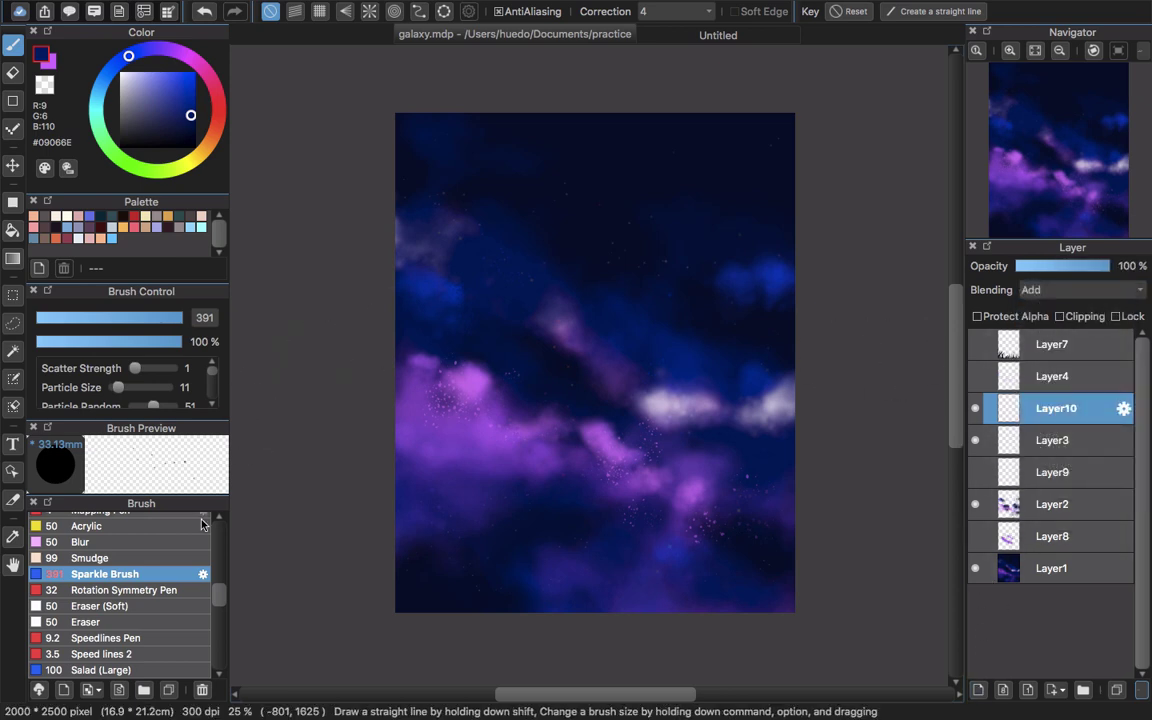
- Airbrush a soft glow over the pink cloud near the canvas's left edge at 381 px, using the sampled purple #D05CE8
left_click_drag(221, 597, 225, 531)
left_click(132, 553)
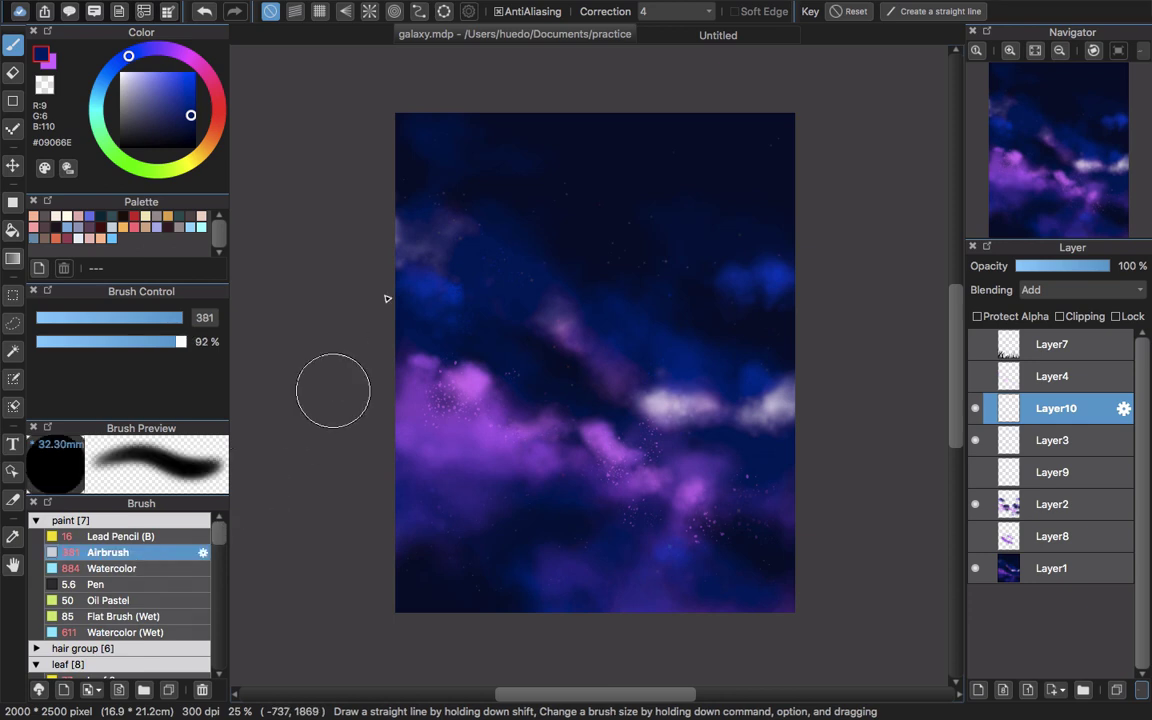
left_click(460, 358, "alt")
mouse_move(397, 405)
left_mouse_down()
mouse_move(476, 411)
mouse_move(490, 399)
mouse_move(431, 387)
mouse_move(478, 396)
left_mouse_up()
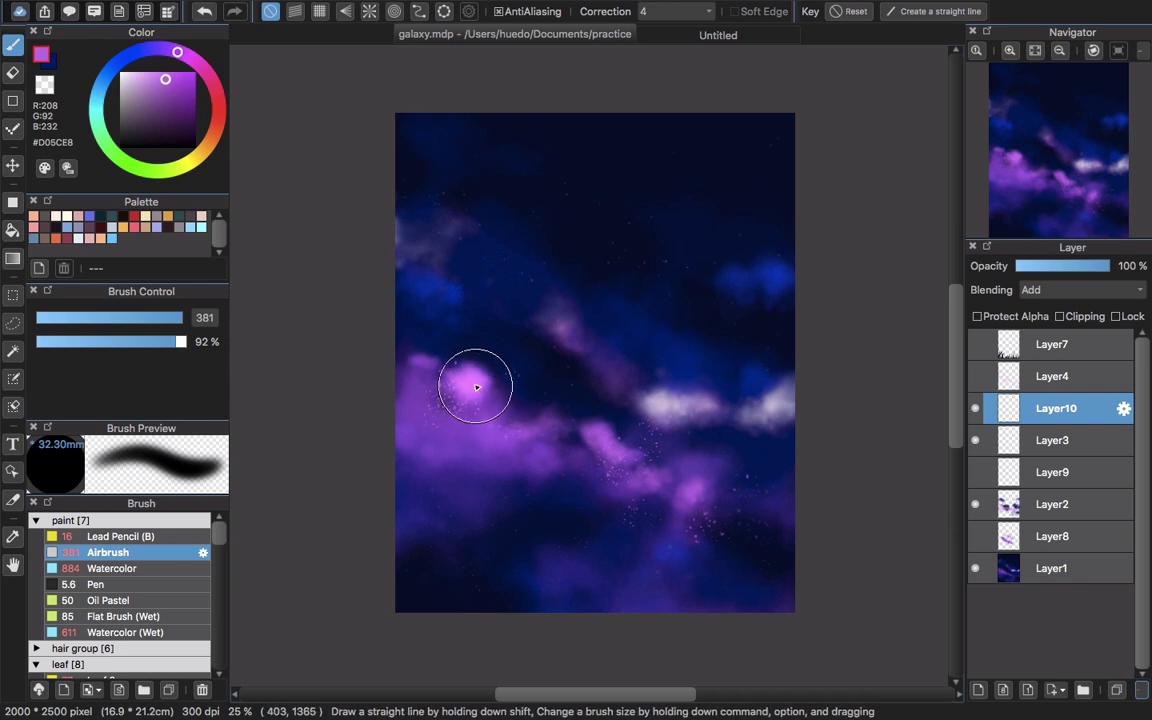
key("super+z")
left_click_drag(468, 365, 487, 393)
mouse_move(477, 385)
left_mouse_down()
mouse_move(465, 382)
mouse_move(480, 398)
left_mouse_up()
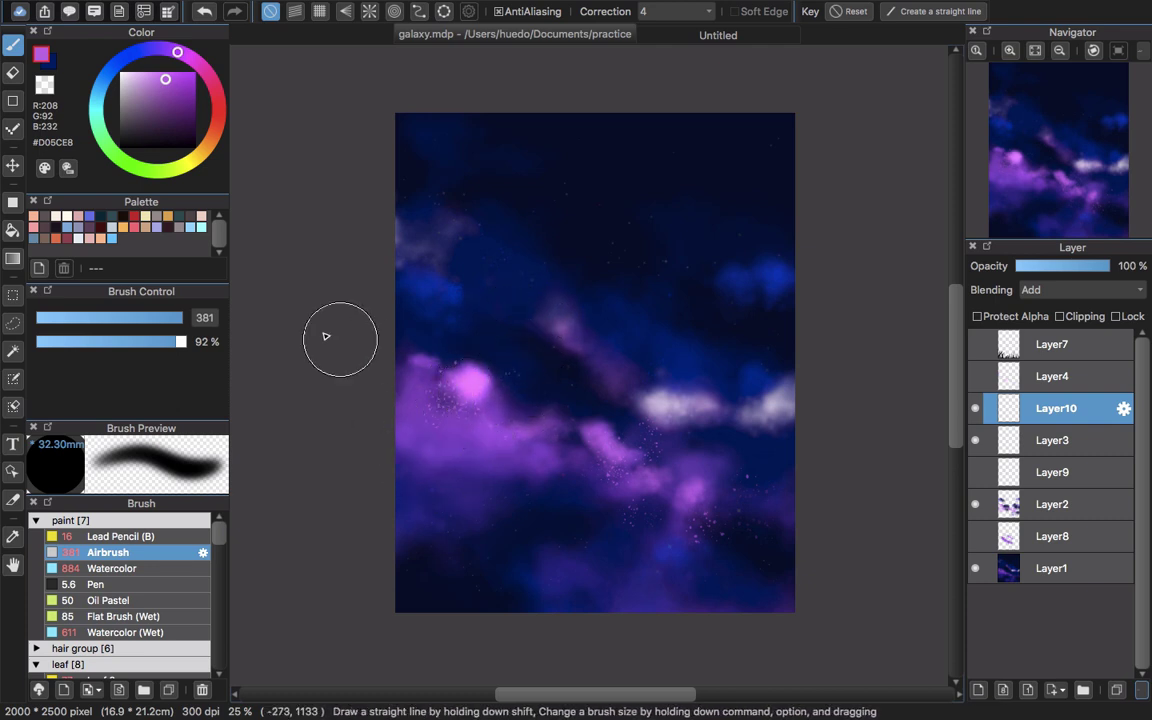
- Extend the purple airbrush glow along the diagonal cloud band down to its lower right clump, resizing the Airbrush to 387 px
left_click_drag(435, 425, 546, 423)
left_click_drag(436, 388, 633, 509)
key("super+z")
left_click_drag(520, 410, 514, 378)
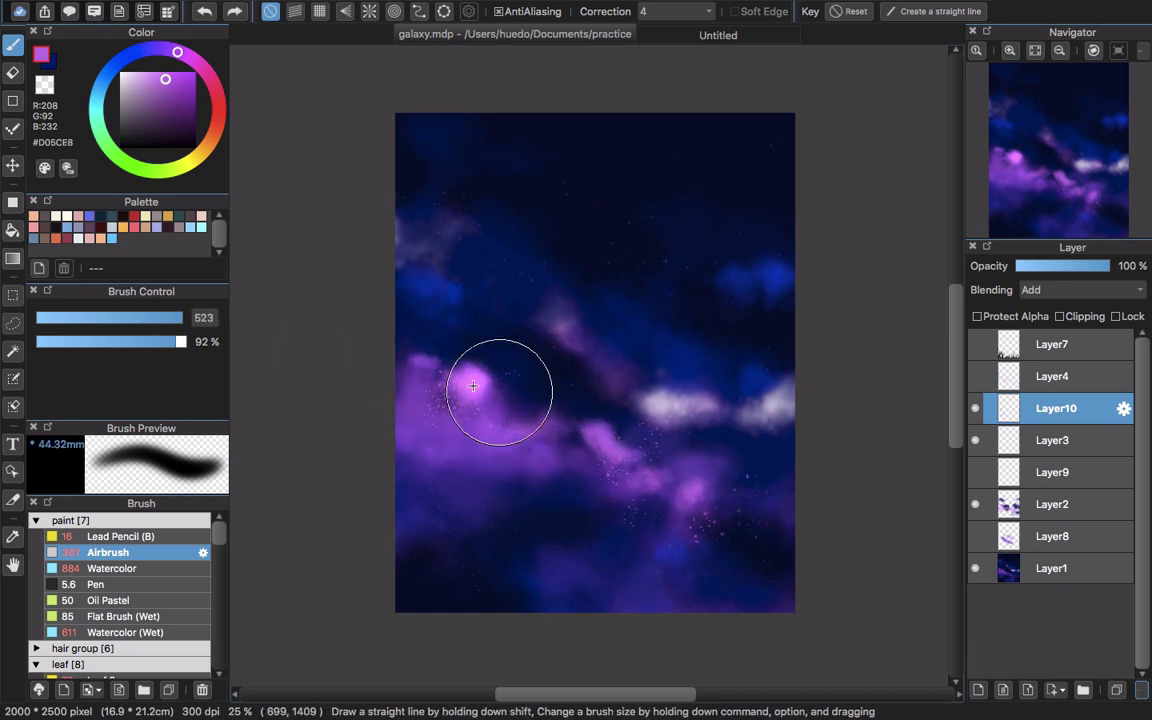
mouse_move(424, 377)
left_mouse_down()
mouse_move(496, 402)
mouse_move(545, 459)
mouse_move(529, 442)
mouse_move(579, 434)
mouse_move(558, 429)
mouse_move(628, 470)
mouse_move(691, 471)
mouse_move(652, 452)
left_mouse_up()
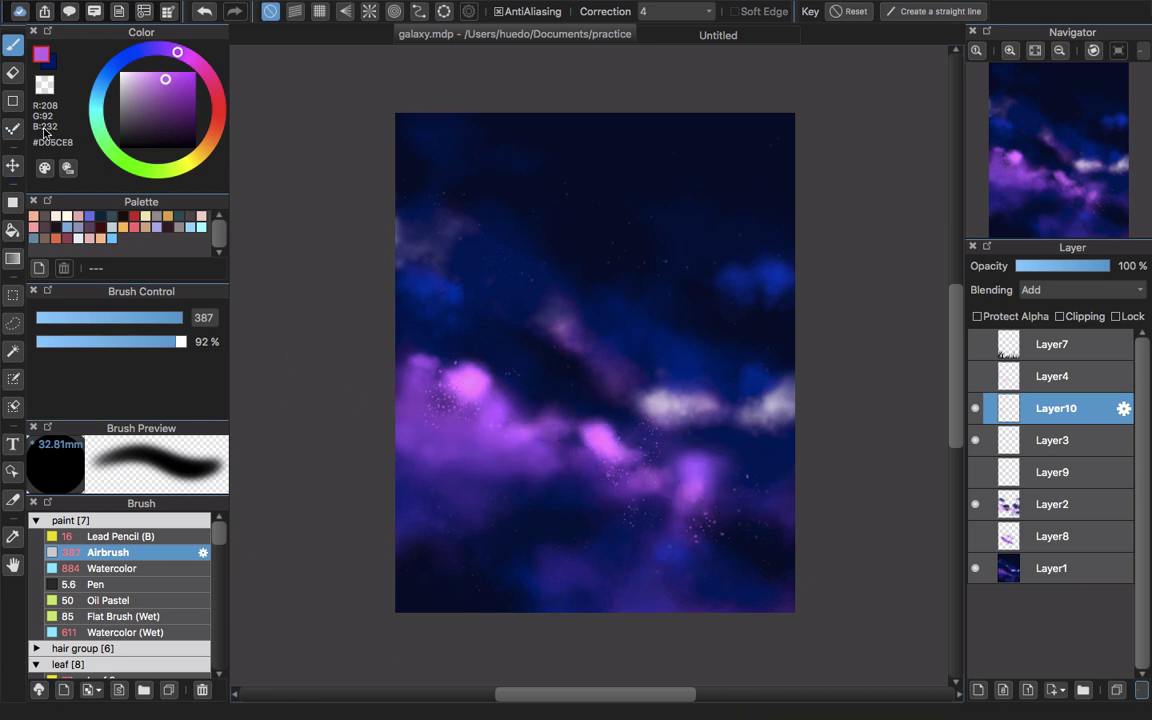
- Airbrush lighter highlights in #F2B7FF over the purple cloud band, the small upper wisp and the white clouds
left_click_drag(128, 60, 149, 49)
mouse_move(476, 401)
left_mouse_down()
mouse_move(370, 396)
mouse_move(453, 379)
mouse_move(416, 376)
mouse_move(423, 366)
mouse_move(429, 379)
mouse_move(500, 401)
mouse_move(488, 411)
mouse_move(526, 462)
mouse_move(472, 391)
mouse_move(604, 494)
mouse_move(534, 434)
mouse_move(626, 439)
mouse_move(659, 400)
mouse_move(775, 413)
mouse_move(799, 392)
mouse_move(759, 404)
mouse_move(614, 386)
mouse_move(571, 332)
left_mouse_up()
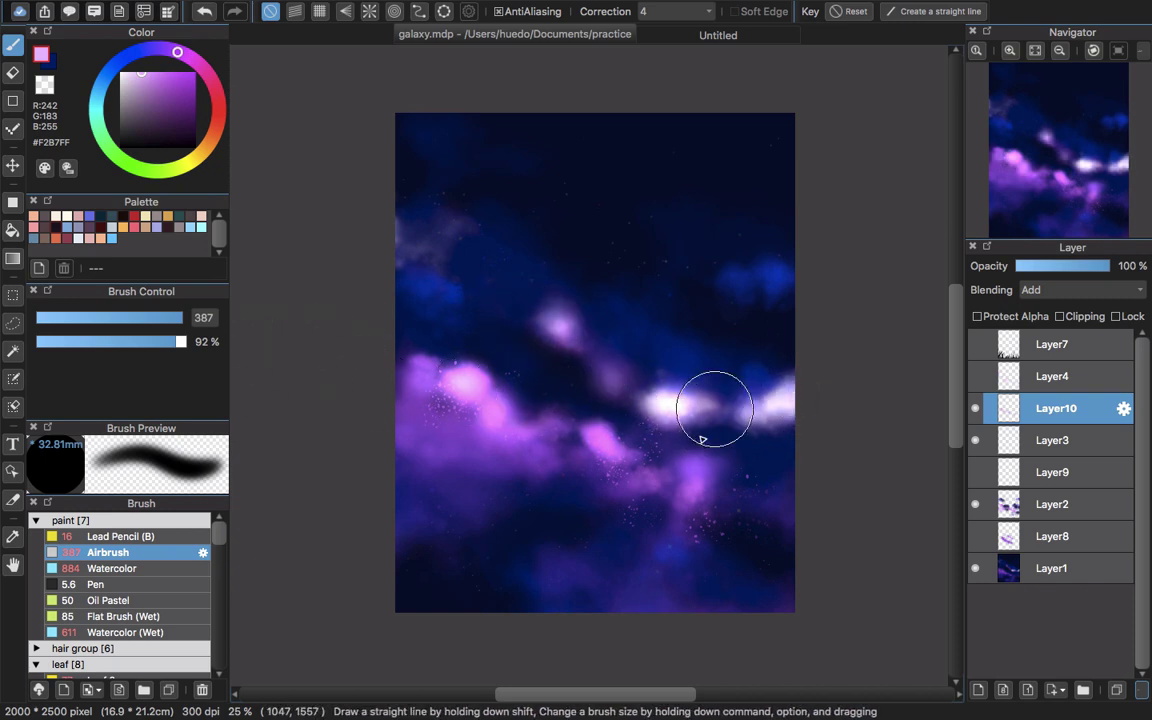
mouse_move(575, 456)
left_mouse_down()
mouse_move(535, 429)
mouse_move(540, 411)
mouse_move(575, 435)
left_mouse_up()
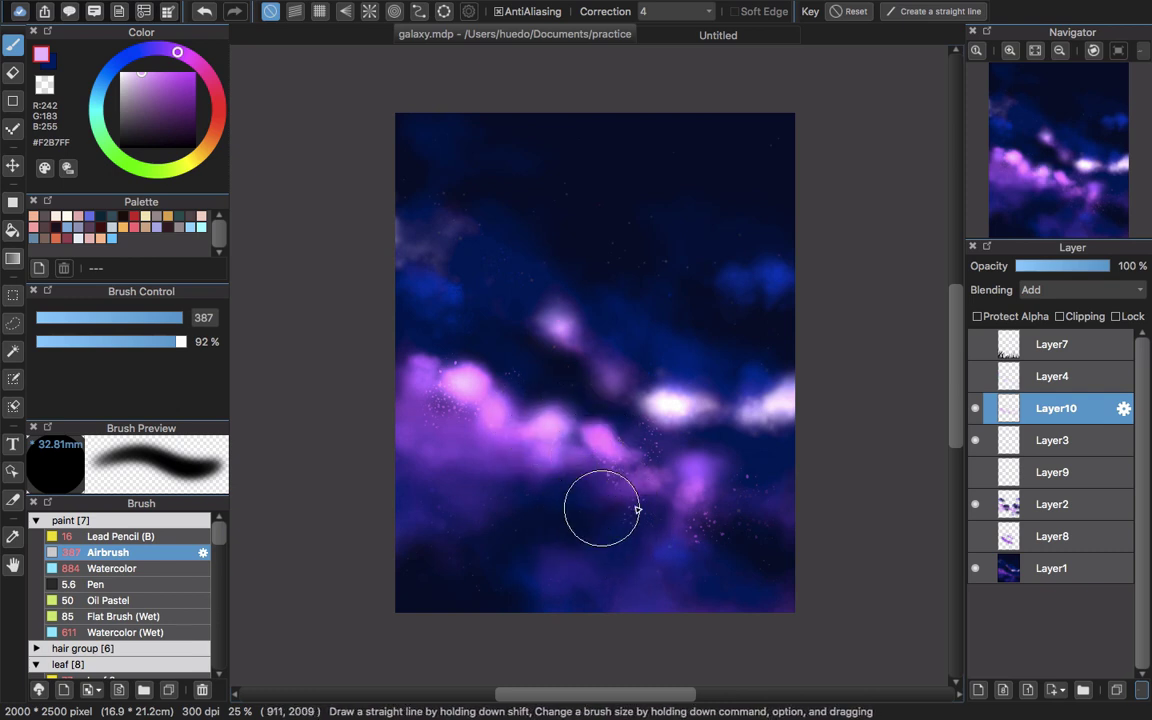
- Scatter pale #F9DFFF stars across the sky on Layer10 with the Sparkle Brush at 481 px
left_click(996, 383)
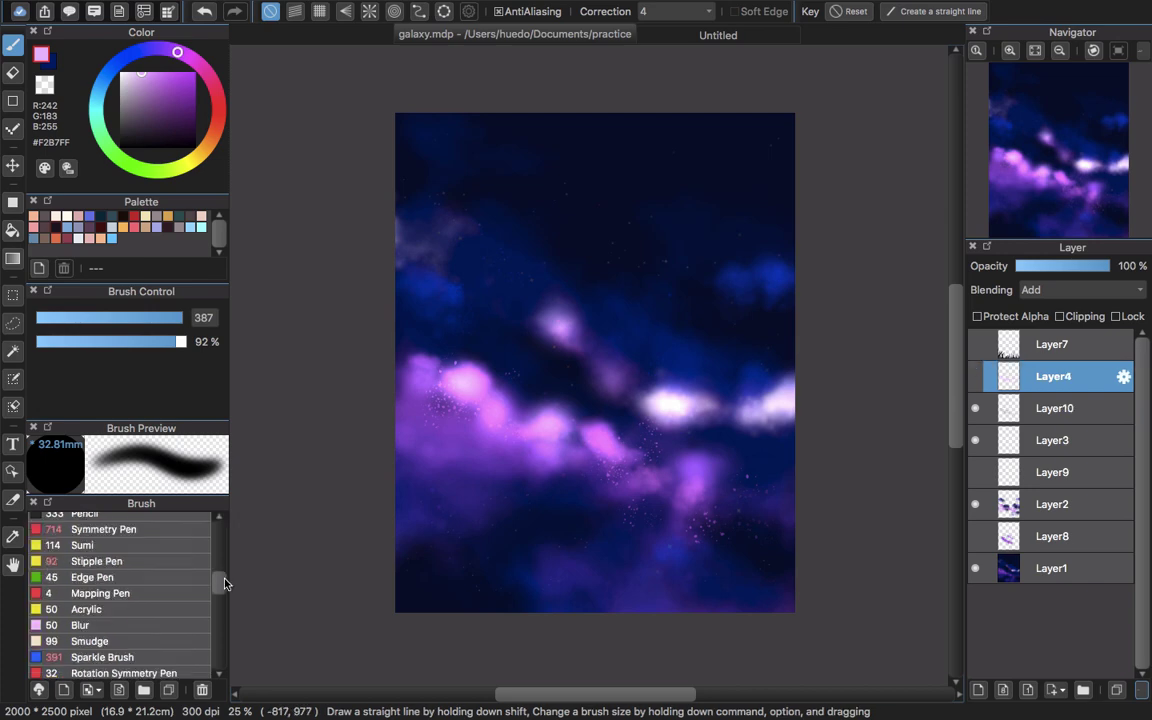
left_click_drag(222, 581, 222, 590)
left_click(167, 598)
left_click(129, 72)
key("]")
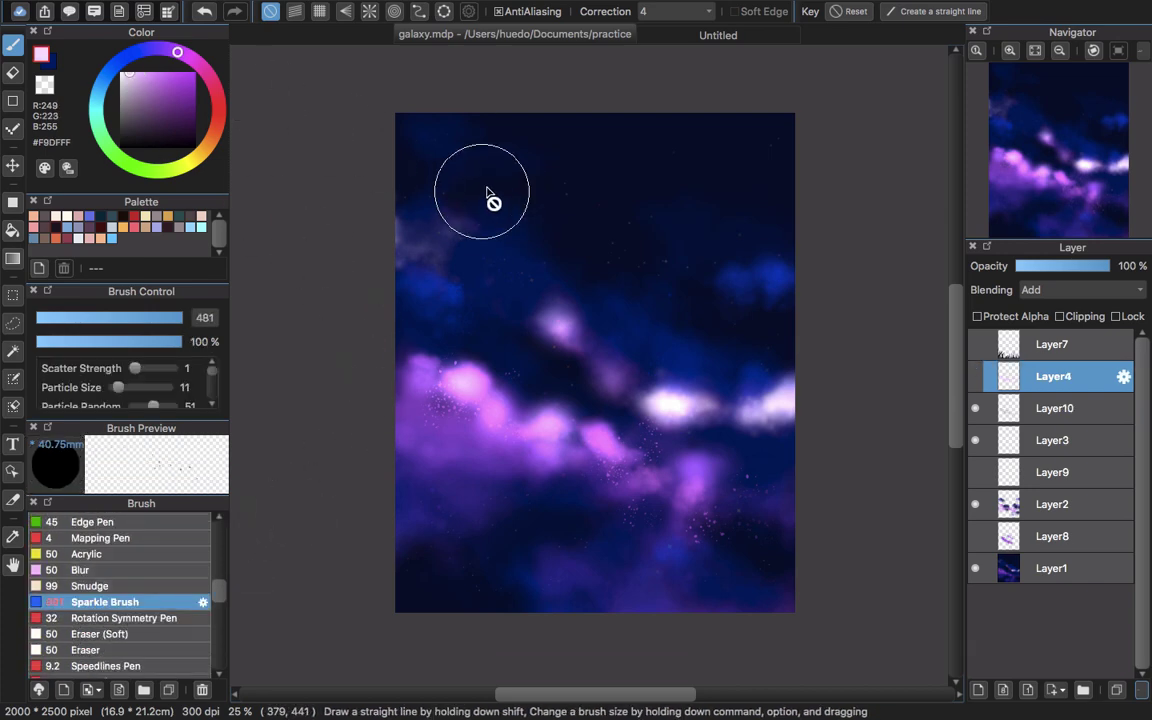
left_click(1052, 414)
mouse_move(579, 255)
left_mouse_down()
mouse_move(548, 237)
mouse_move(469, 298)
mouse_move(543, 422)
mouse_move(465, 484)
mouse_move(554, 555)
mouse_move(691, 475)
left_mouse_up()
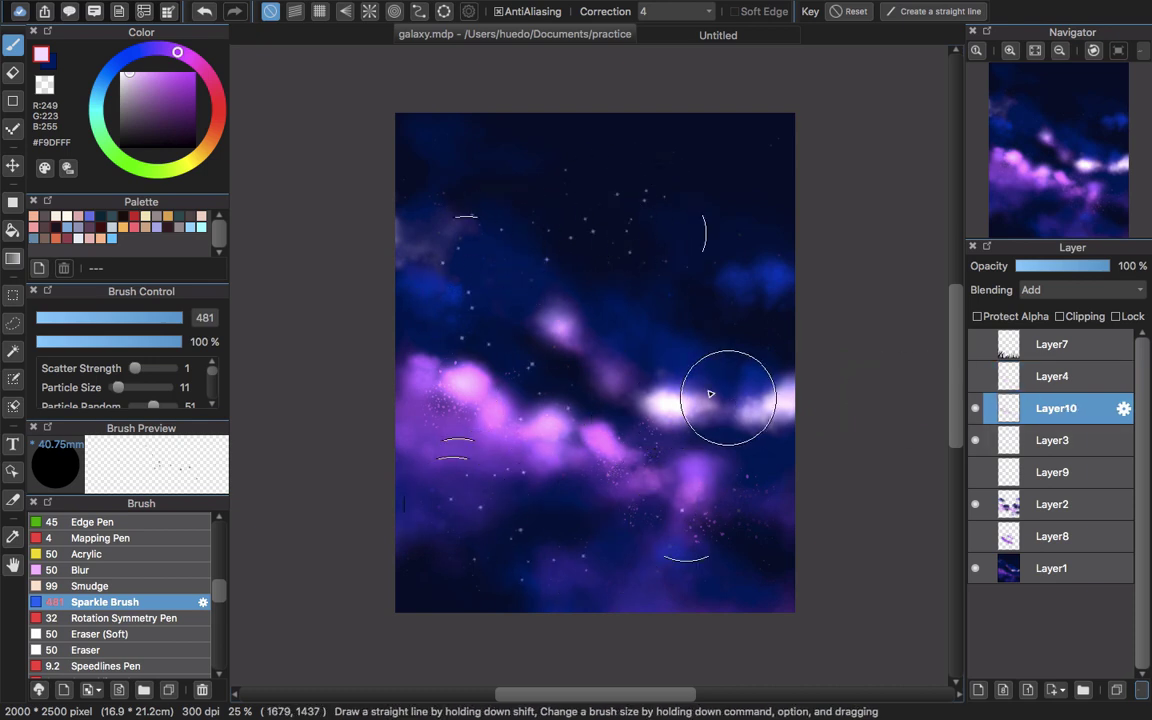
- Reduce the Sparkle Brush to 239 px and add smaller stars around the sky on Layer10
key("[")
key("[")
key("[")
key("[")
key("[")
key("[")
key("[")
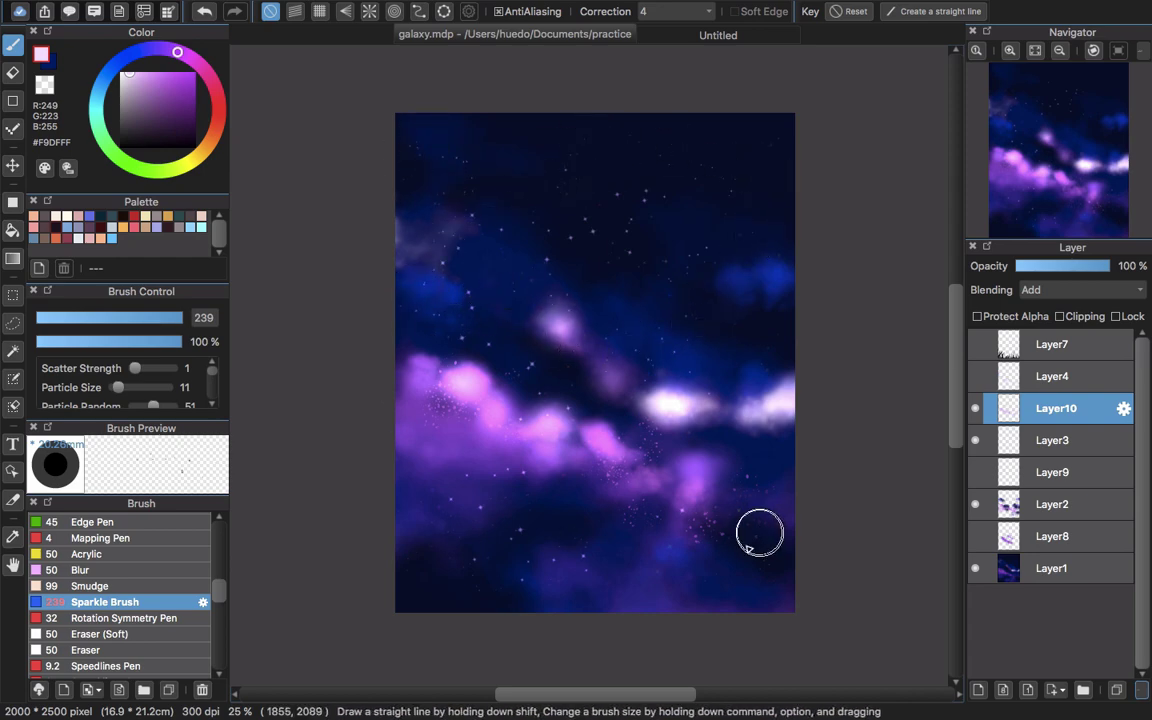
- Hide Layer10, then show and select Layer4 to inspect its finished glow and stars
left_click(976, 408)
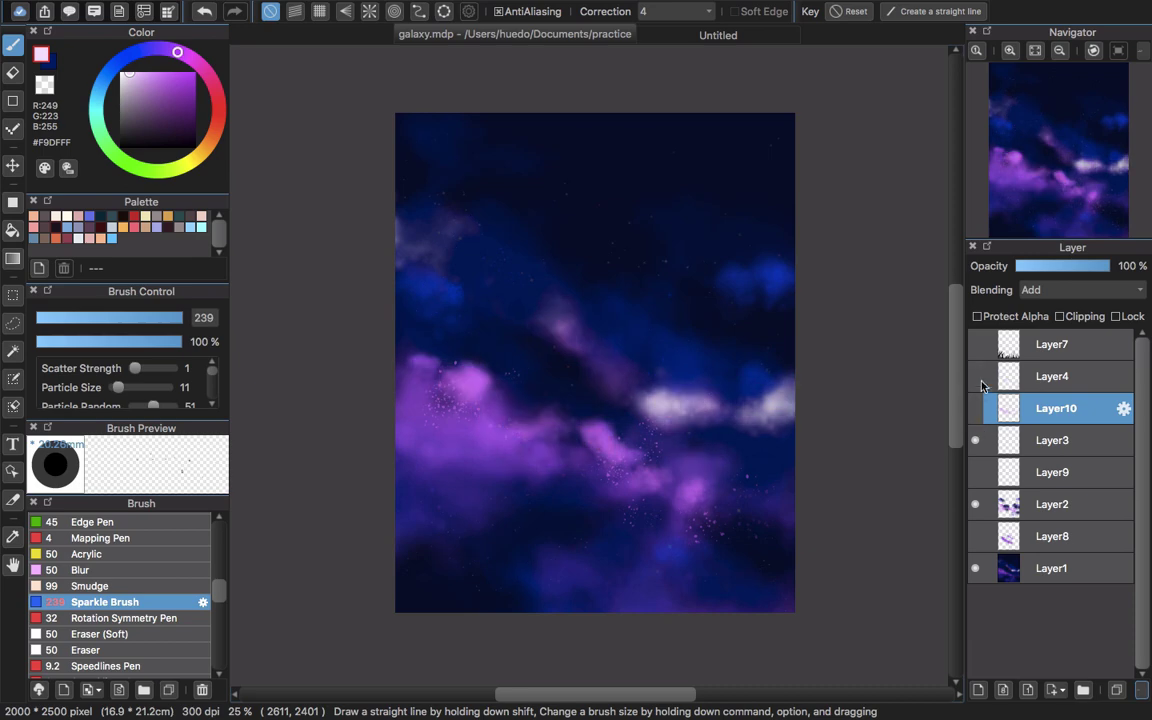
left_click(975, 376)
left_click(1045, 376)
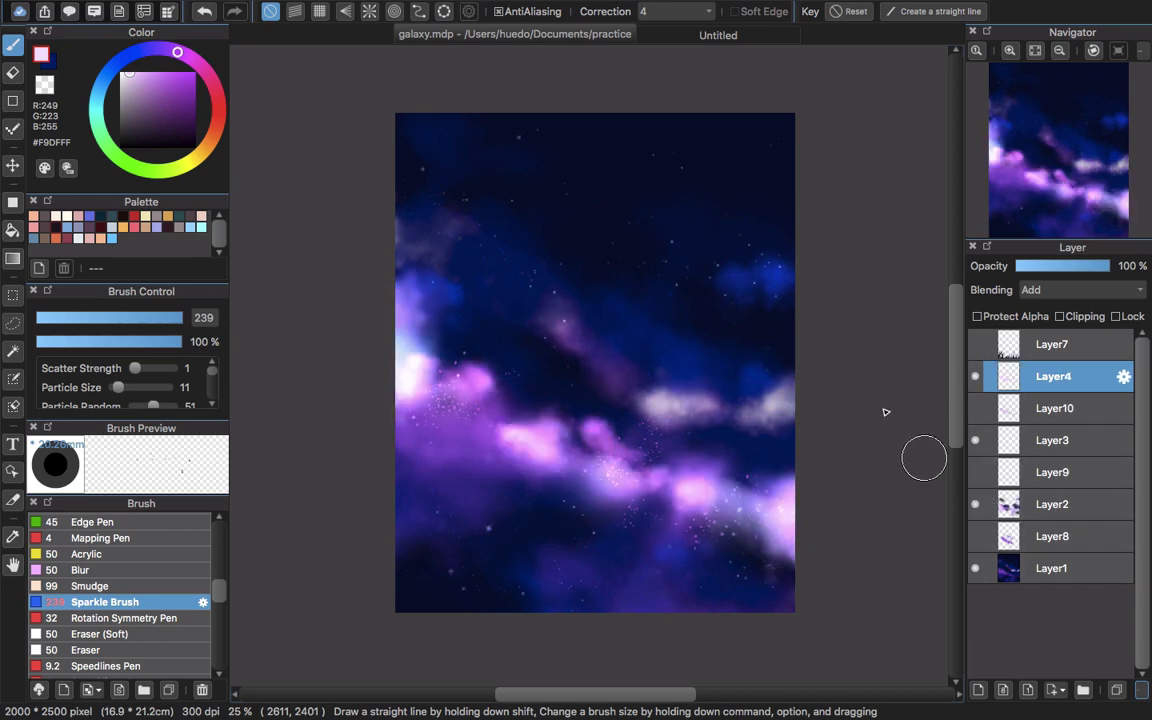
left_click_drag(699, 311, 590, 410)
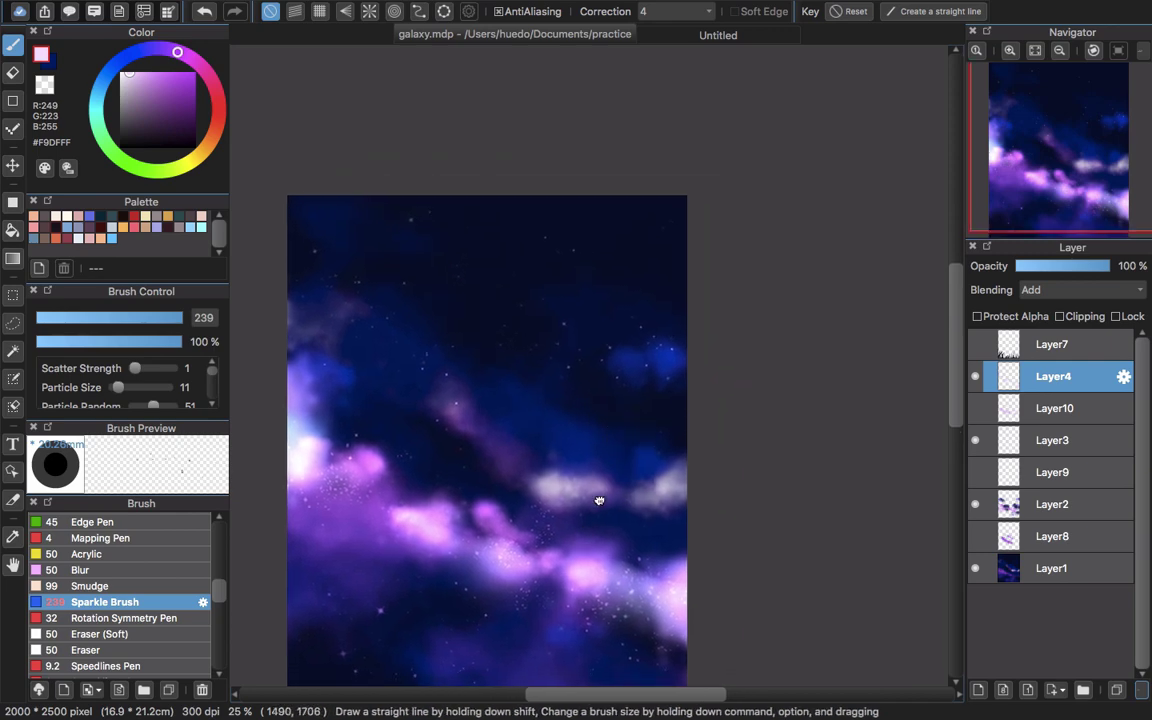
left_click_drag(586, 525, 609, 447)
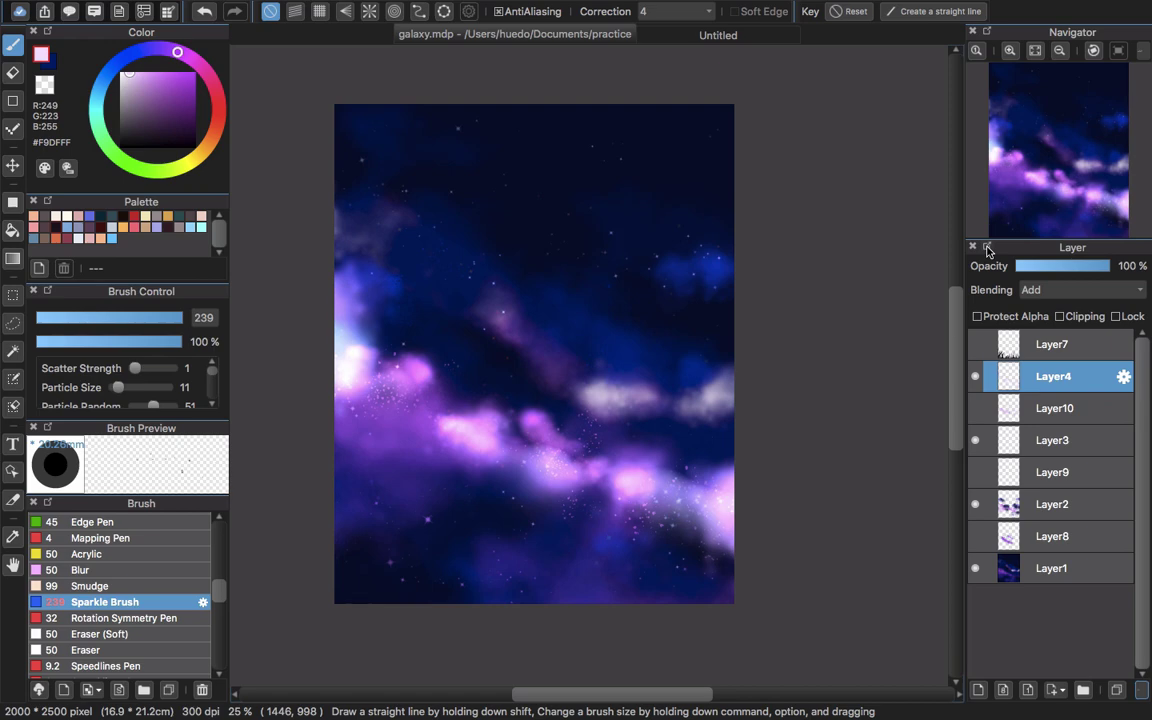
- Create a new layer above Layer4 and draw curved grass blades in #04031C at the painting's lower left with the Fill brush at 10 px
left_click(978, 689)
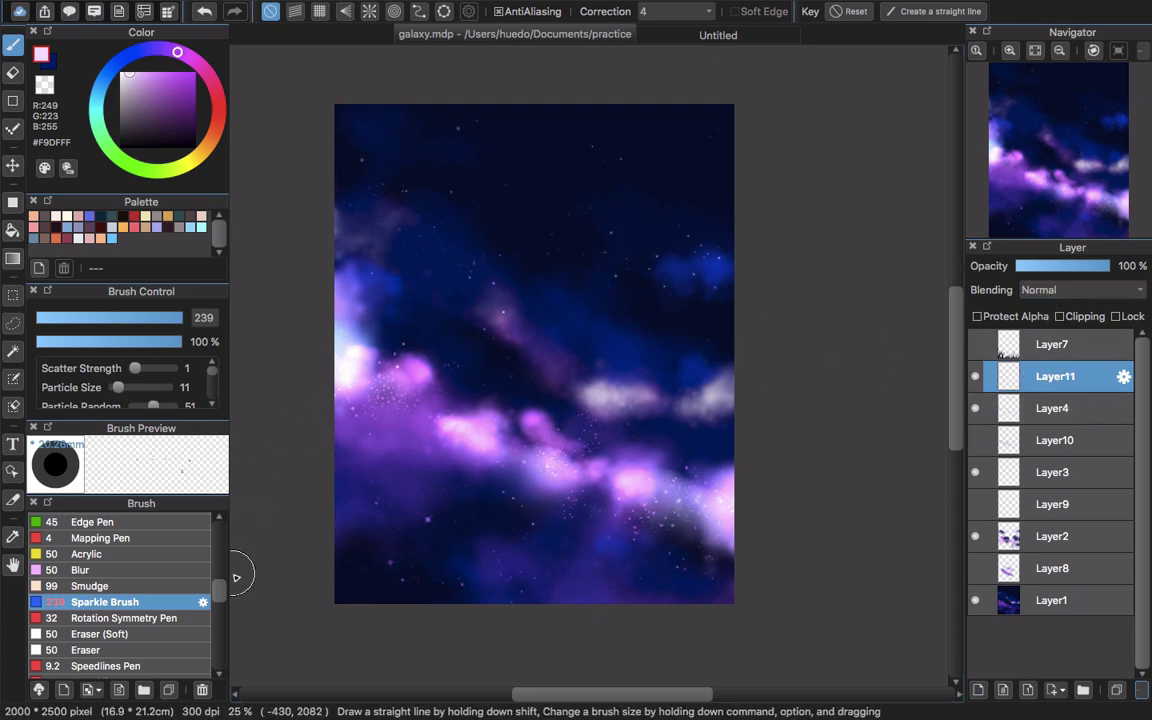
left_click_drag(220, 592, 220, 615)
scroll(155, 630, "up", 10)
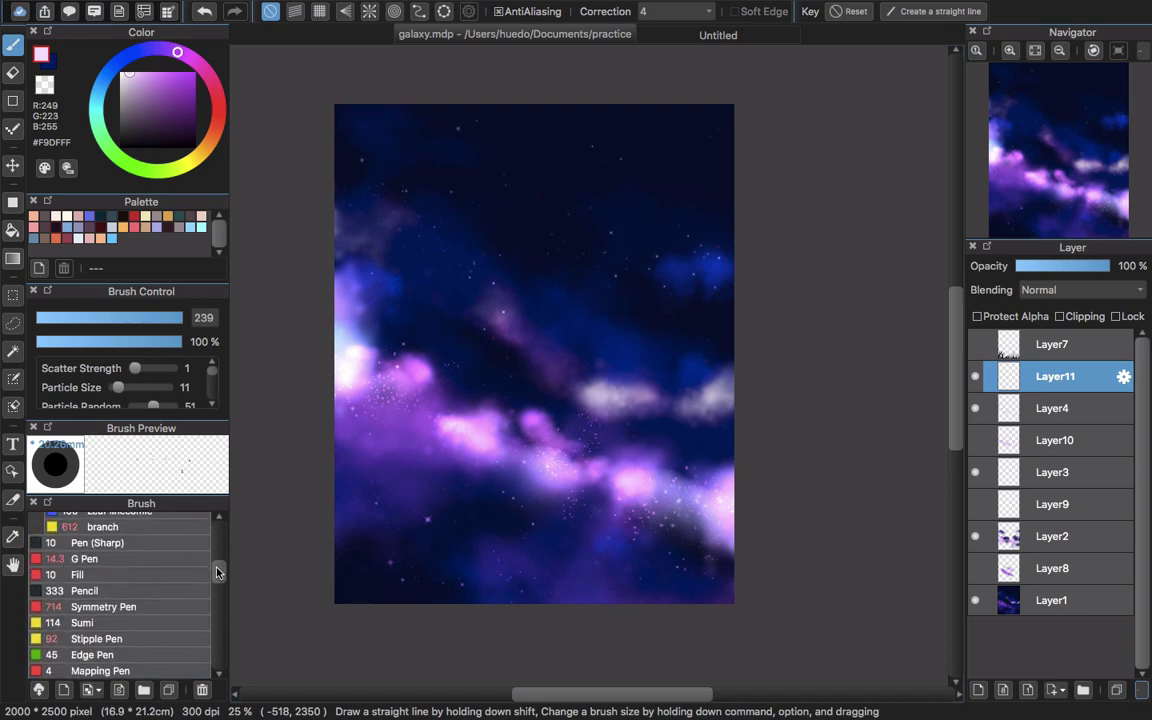
left_click(155, 636)
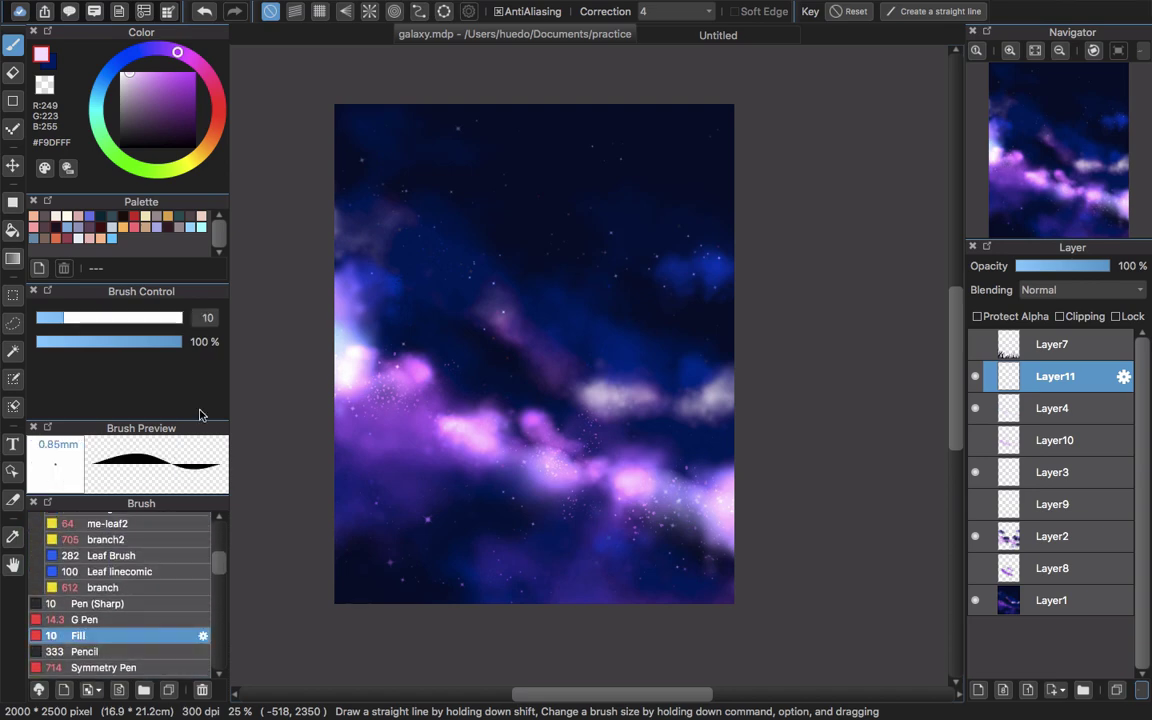
left_click(515, 148, "alt")
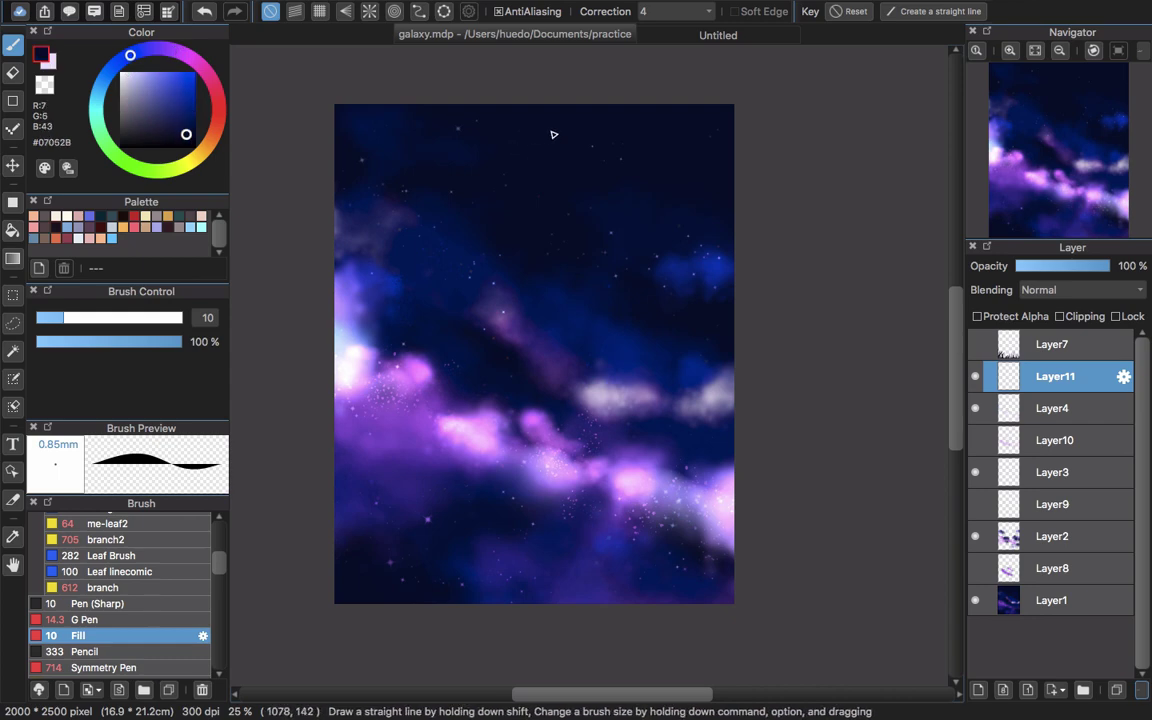
left_click(186, 134)
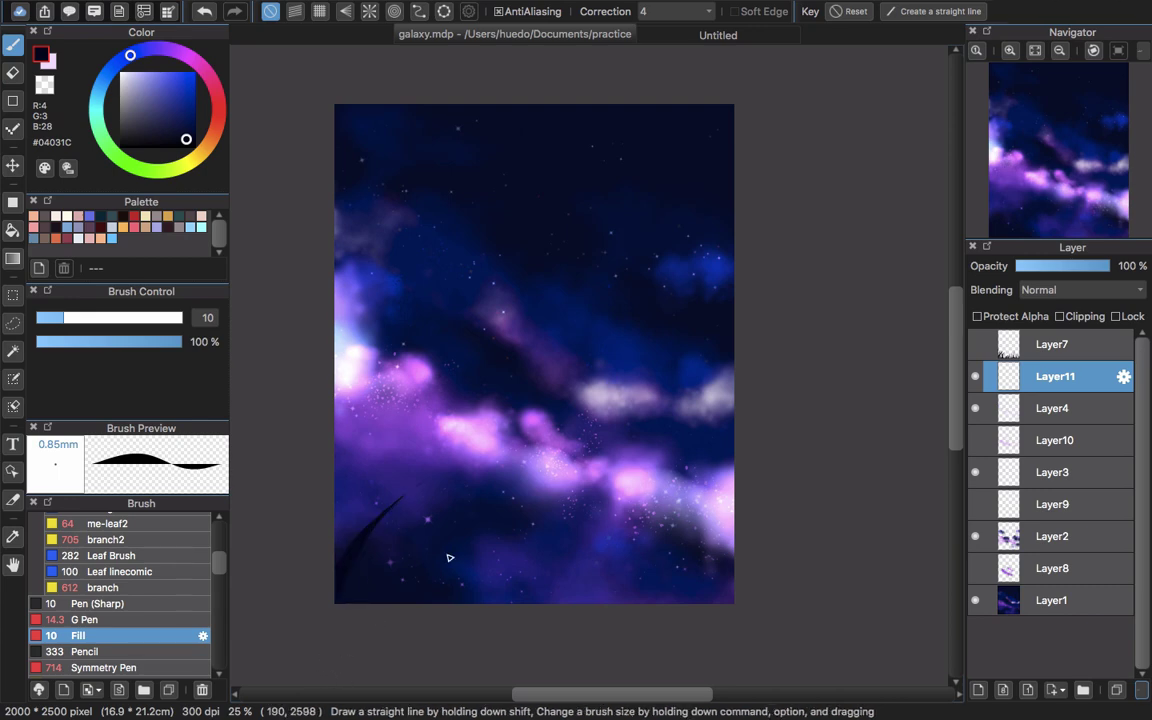
mouse_move(479, 455)
left_mouse_down()
mouse_move(432, 447)
mouse_move(504, 617)
left_mouse_up()
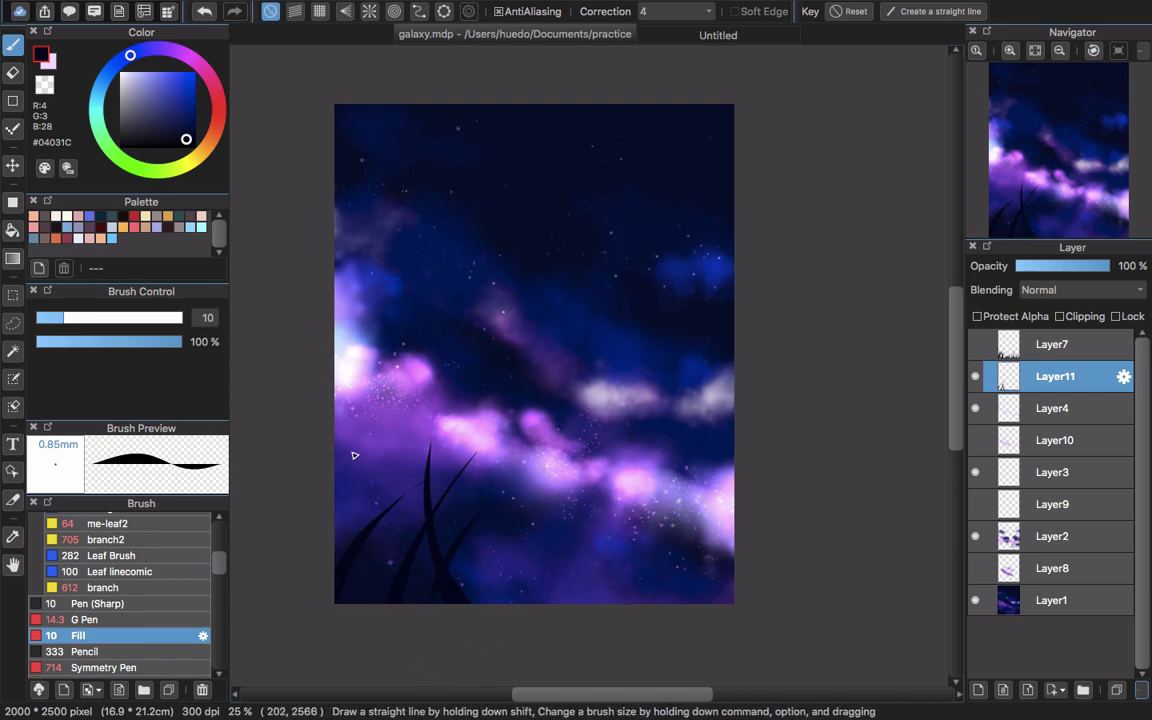
left_click_drag(402, 638, 399, 619)
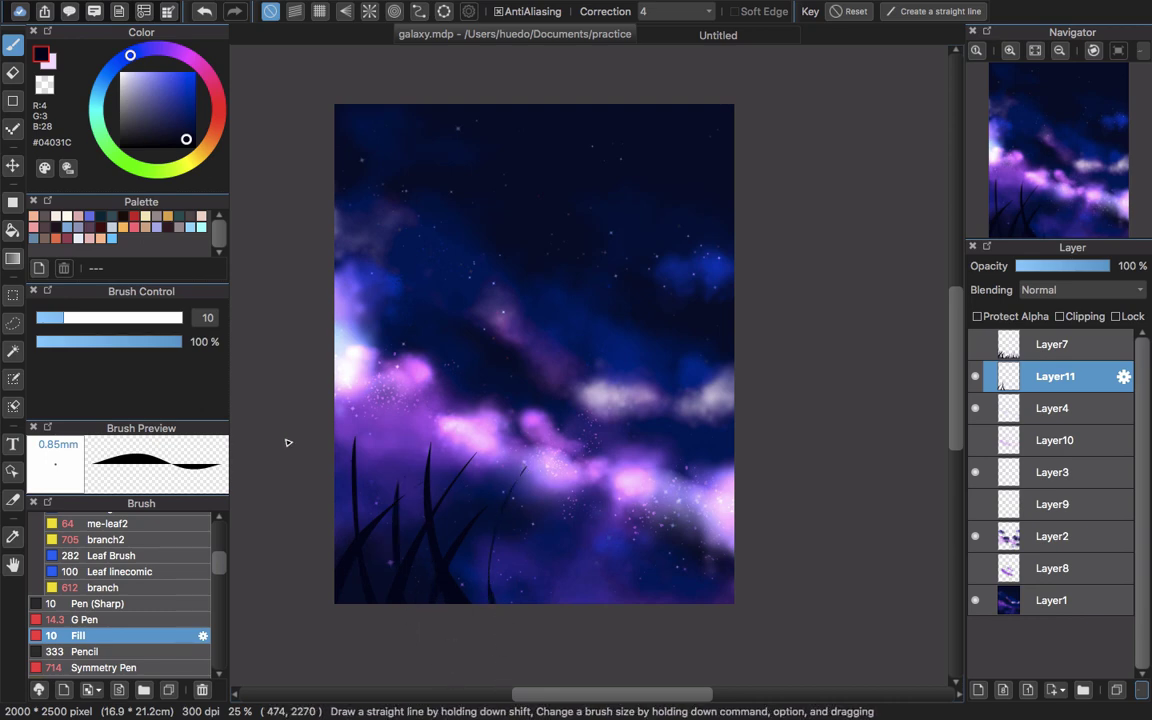
- Paint dark foliage along the painting's bottom edge with the branch brush at 612 px and the branch2 brush
scroll(219, 570, "up", 3)
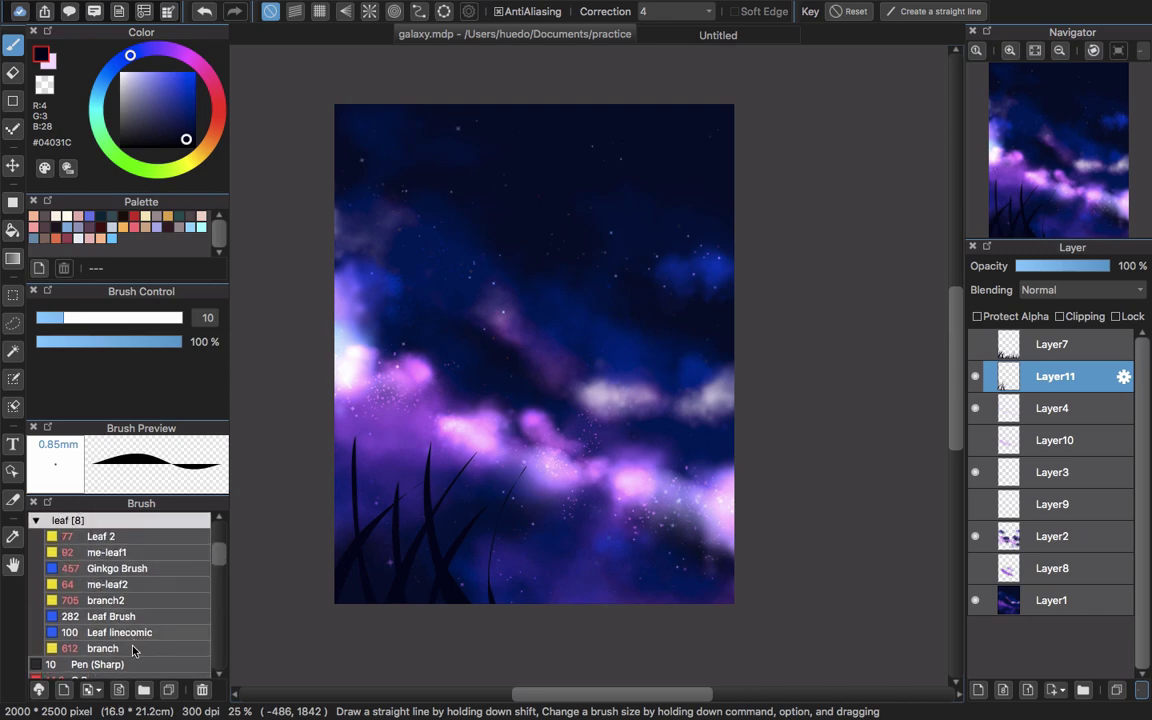
left_click(127, 650)
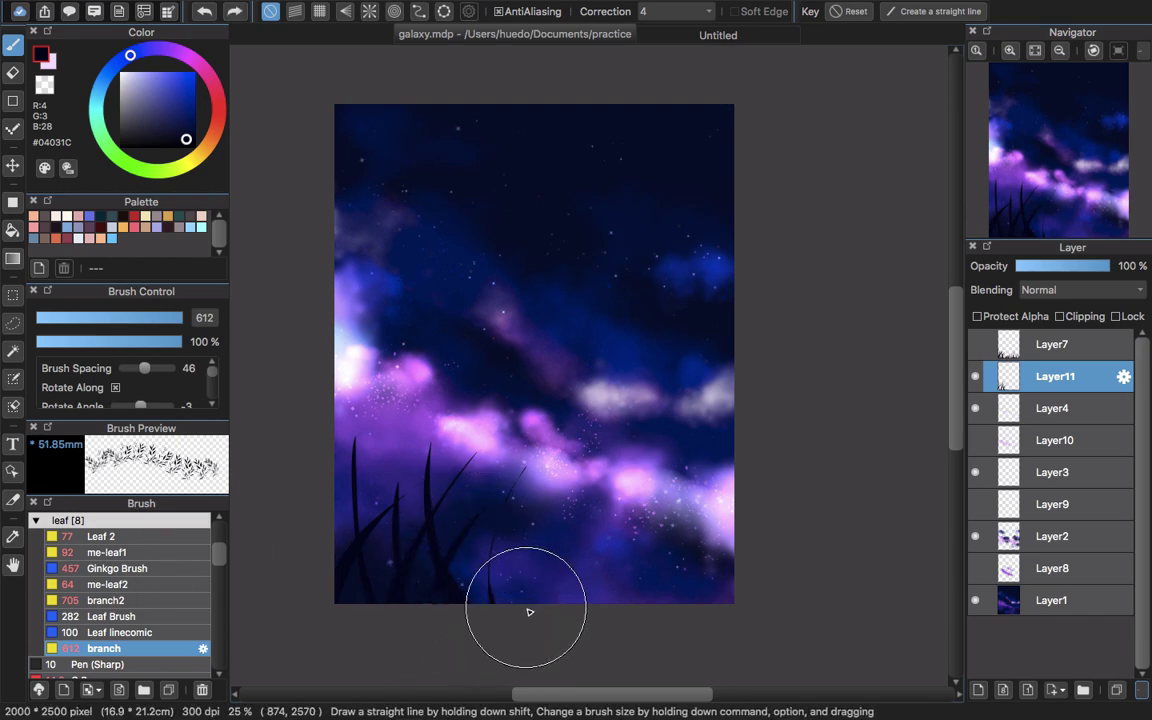
mouse_move(553, 581)
left_mouse_down()
mouse_move(578, 611)
mouse_move(599, 567)
mouse_move(619, 574)
mouse_move(626, 597)
mouse_move(676, 599)
mouse_move(718, 581)
left_mouse_up()
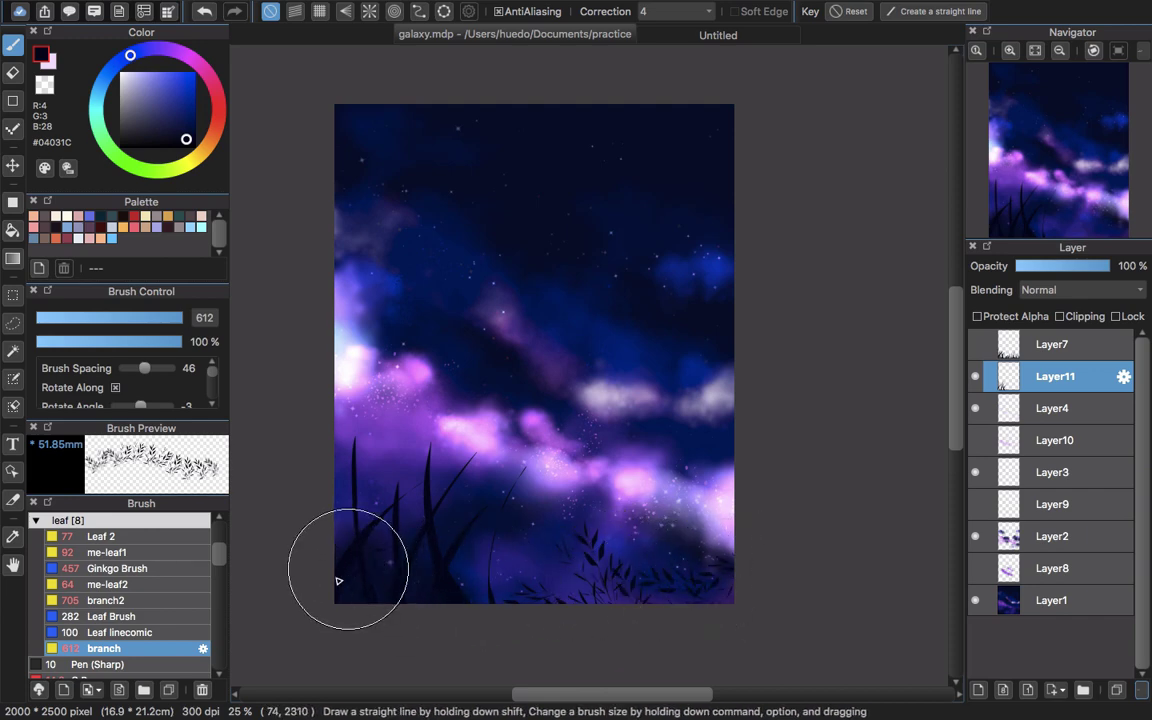
left_click(151, 600)
left_click_drag(397, 566, 722, 568)
- Draw more dark grass blades along the middle and right of the painting's bottom edge with the Fill brush
scroll(130, 590, "down", 3)
left_click(120, 574)
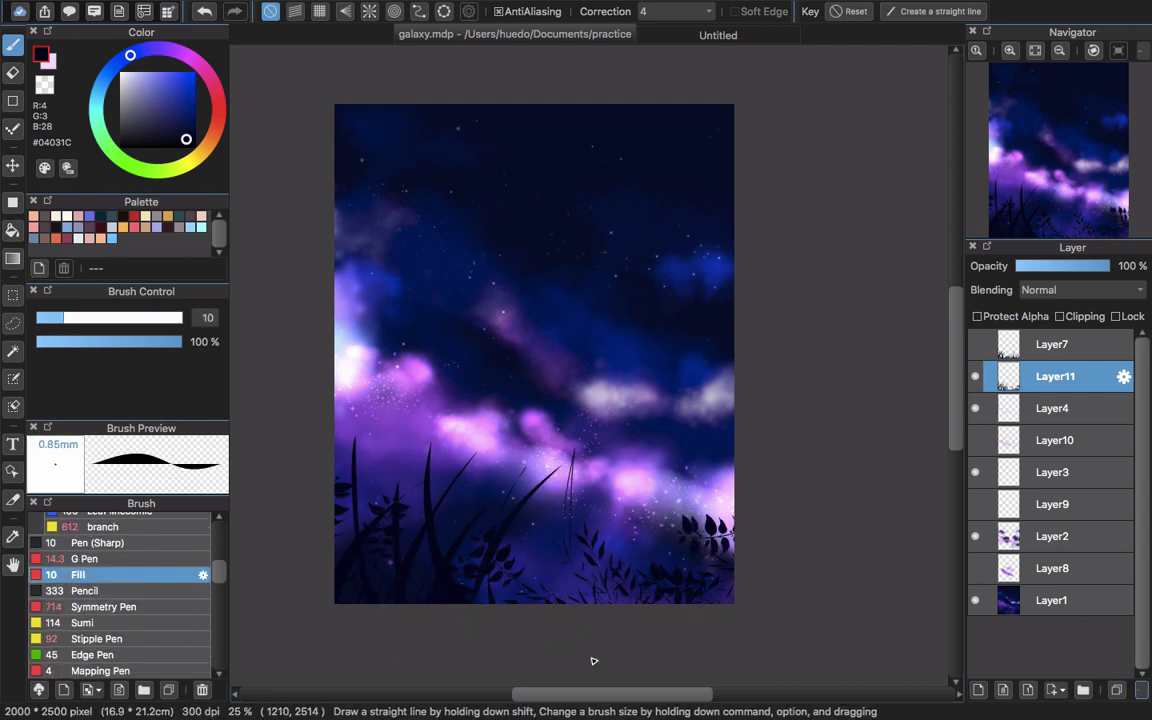
left_click_drag(573, 602, 573, 455)
left_click_drag(550, 602, 533, 503)
left_click_drag(583, 602, 631, 471)
left_click_drag(605, 602, 651, 490)
scroll(716, 484, "down", 3)
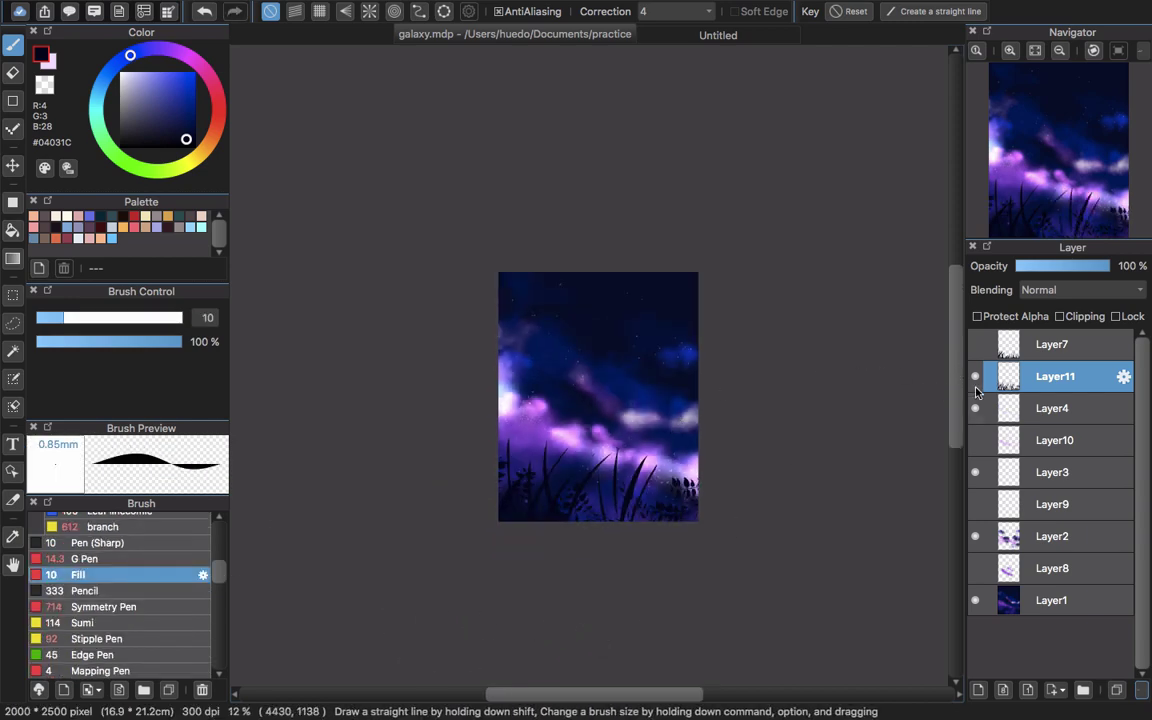
- Hide Layer11, then show and select Layer7 to inspect its finished grass silhouette
left_click(976, 377)
left_click(976, 344)
left_click(1044, 346)
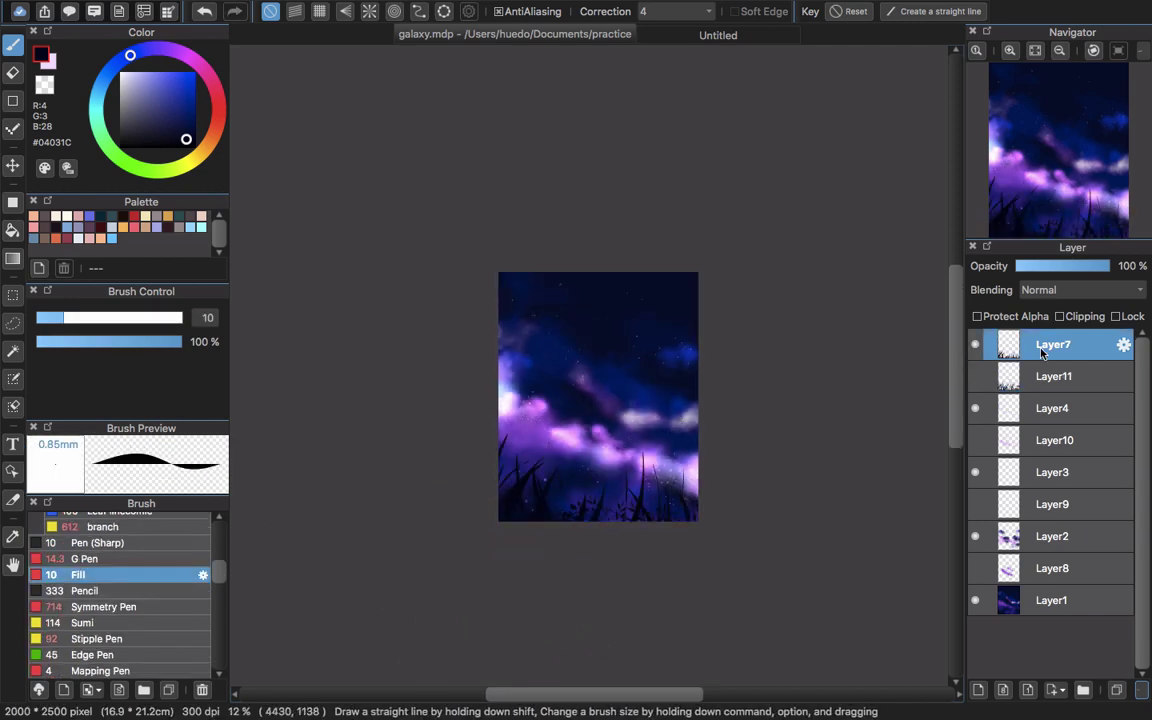
scroll(573, 457, "up", 3)
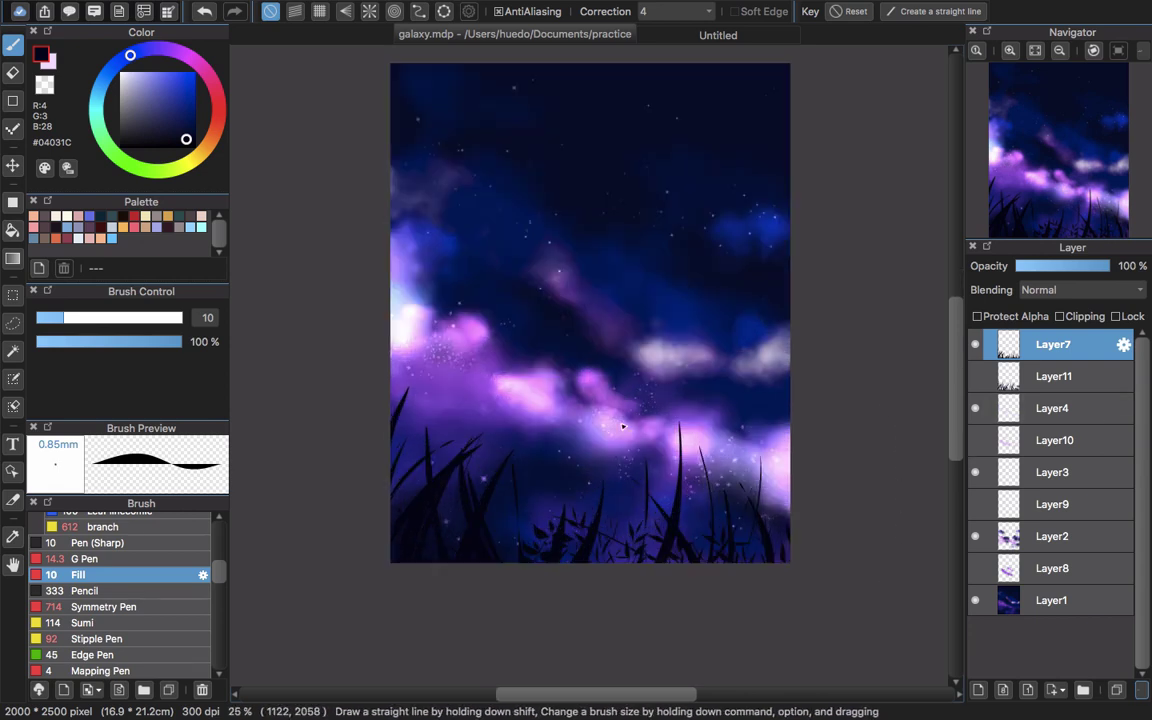